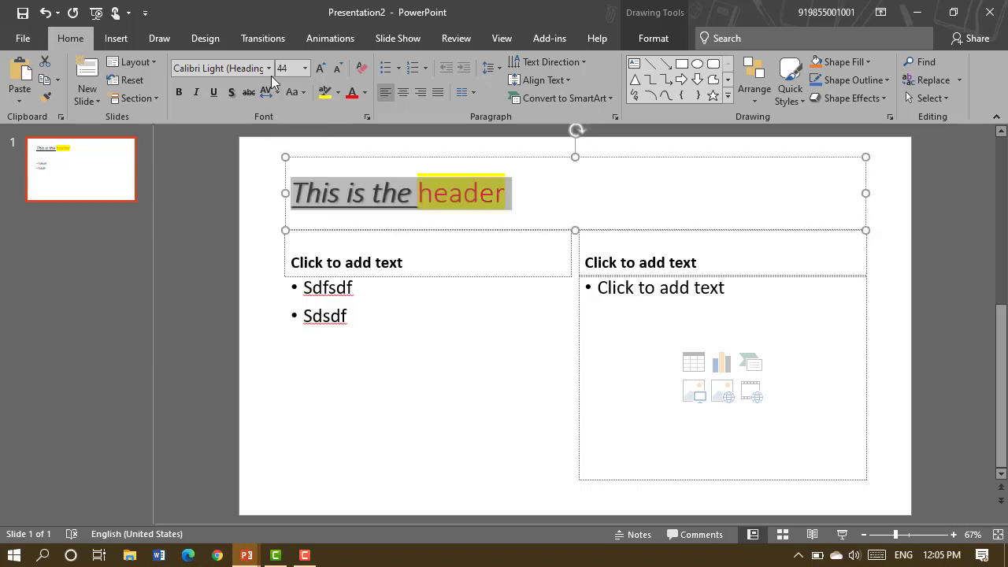
- Change the header 'THIS IS THE HEADER' to the Algerian font
click(269, 69)
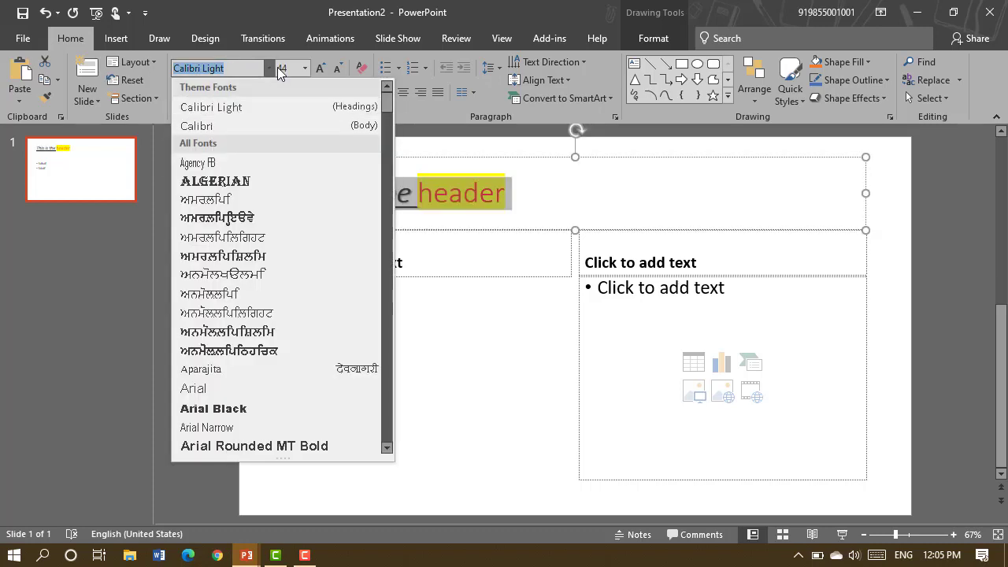
click(261, 114)
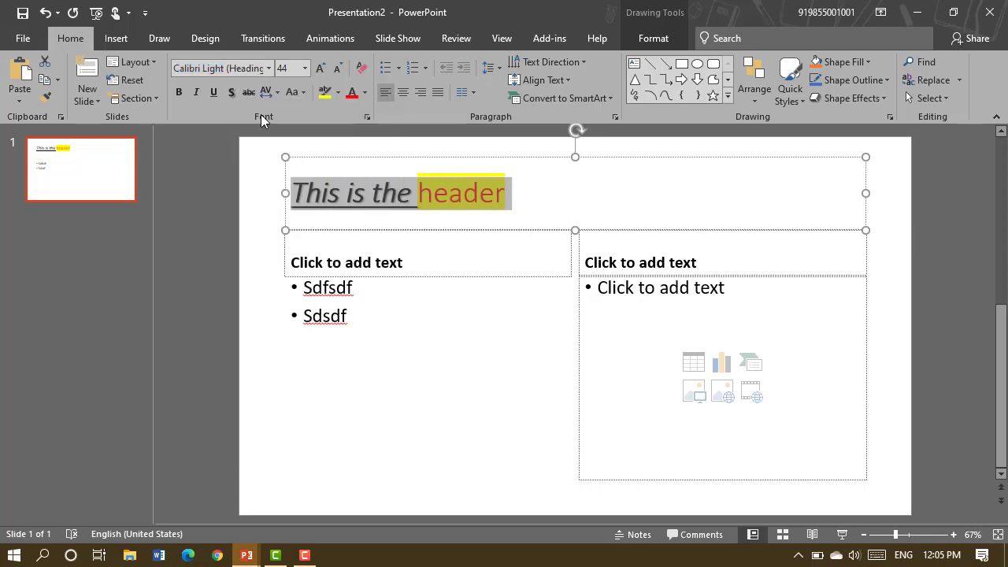
click(269, 68)
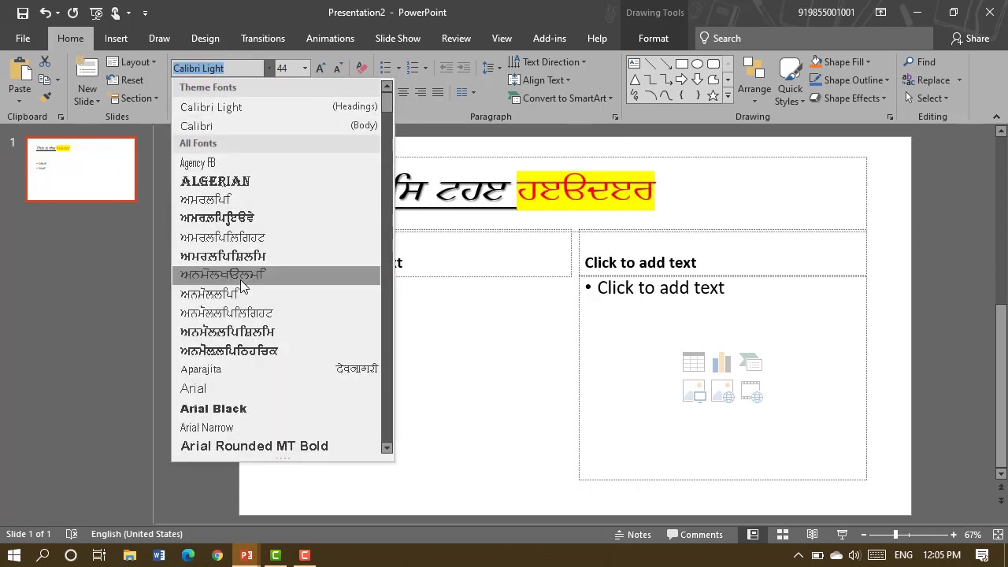
click(247, 181)
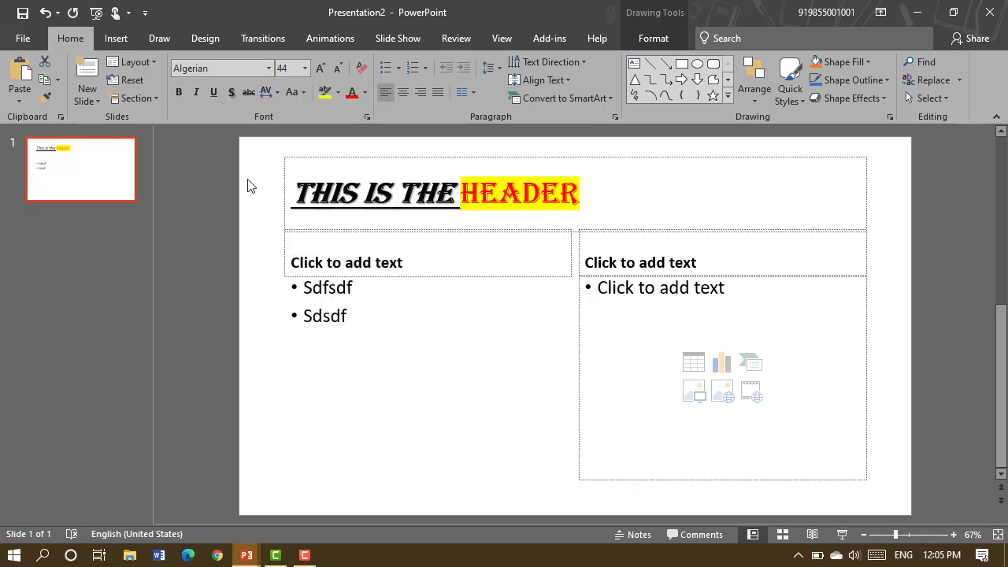
click(631, 190)
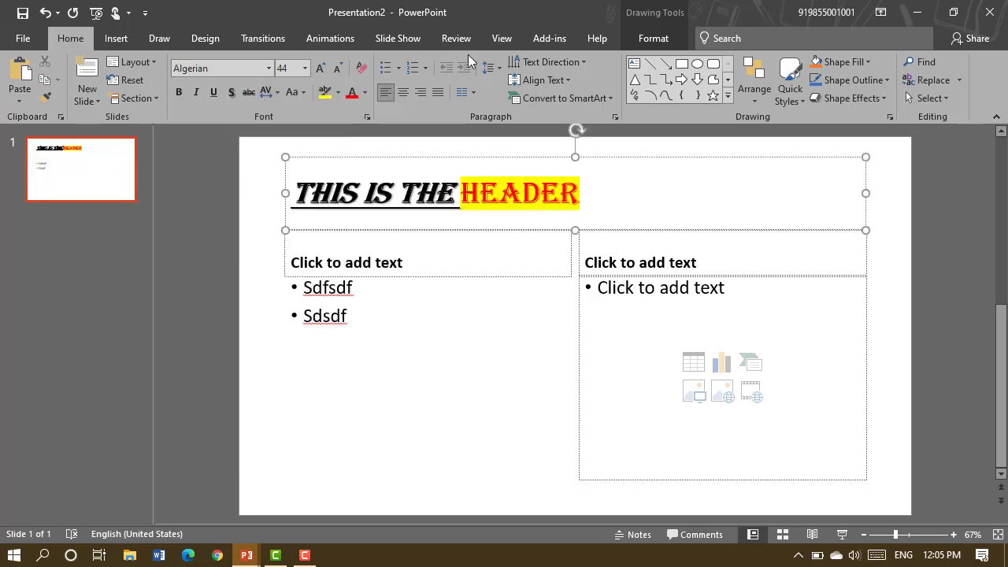
click(269, 95)
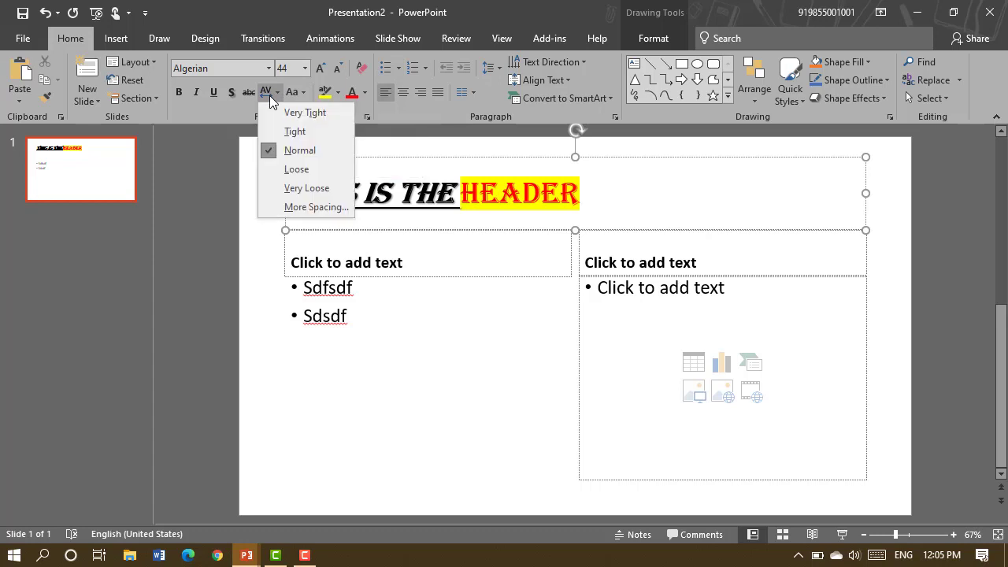
click(319, 169)
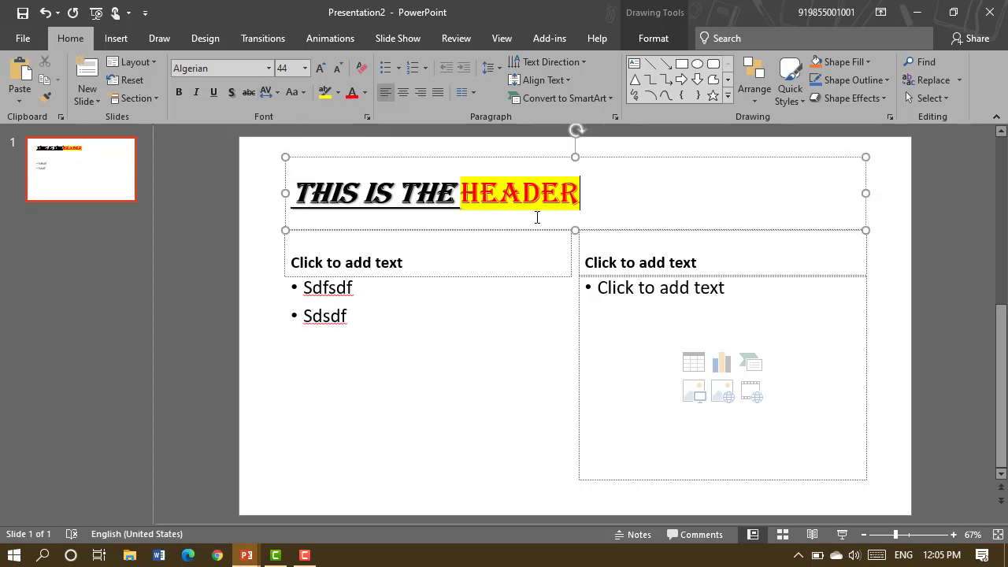
drag(586, 203, 316, 197)
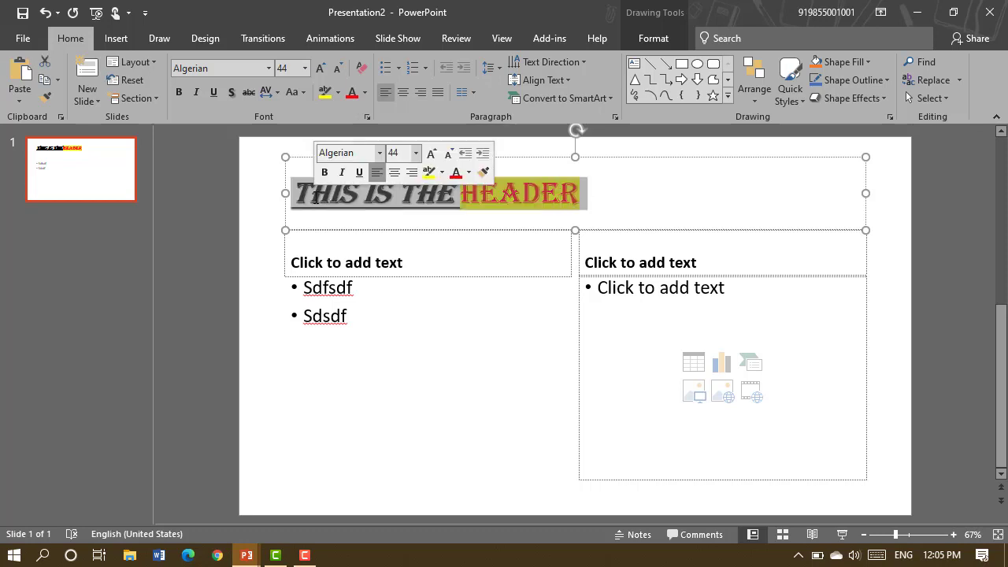
click(277, 95)
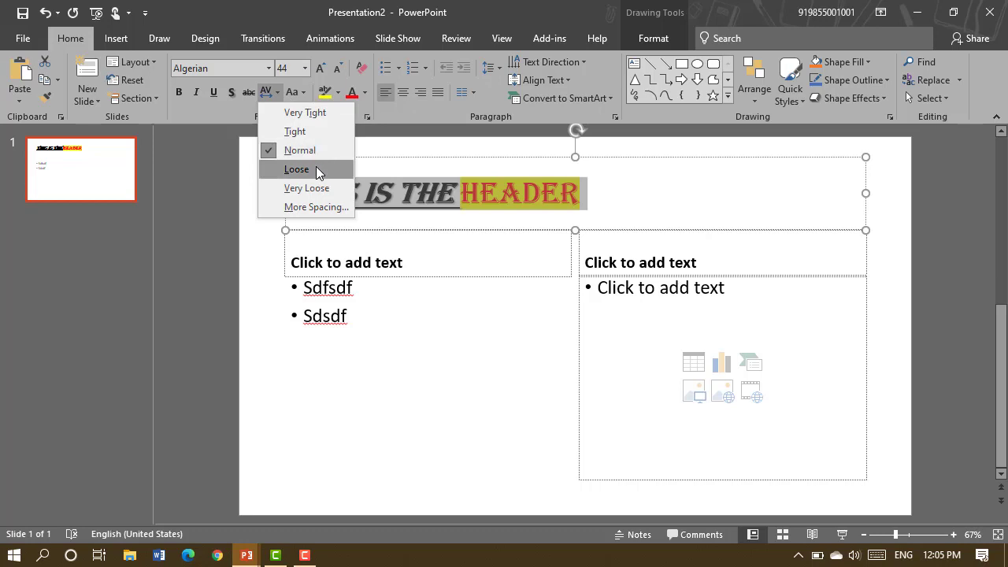
click(321, 209)
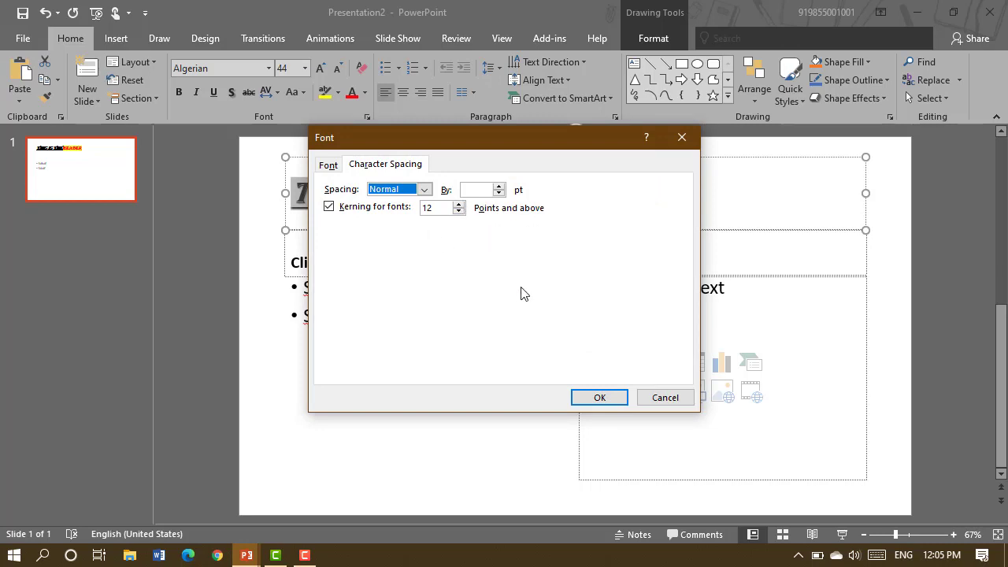
click(665, 401)
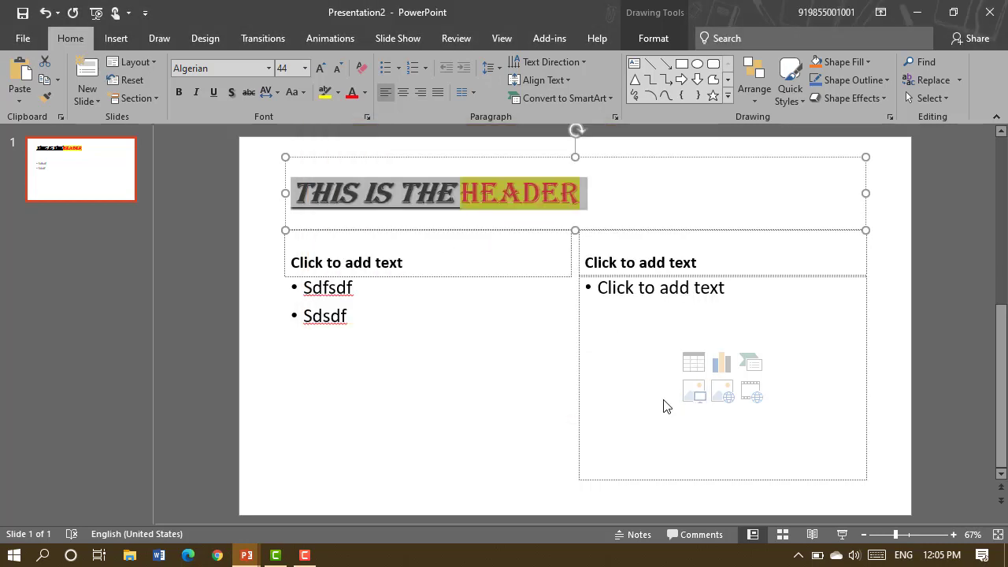
- Enlarge the header to 54, shrink it back to 44, then clear all its formatting
click(321, 73)
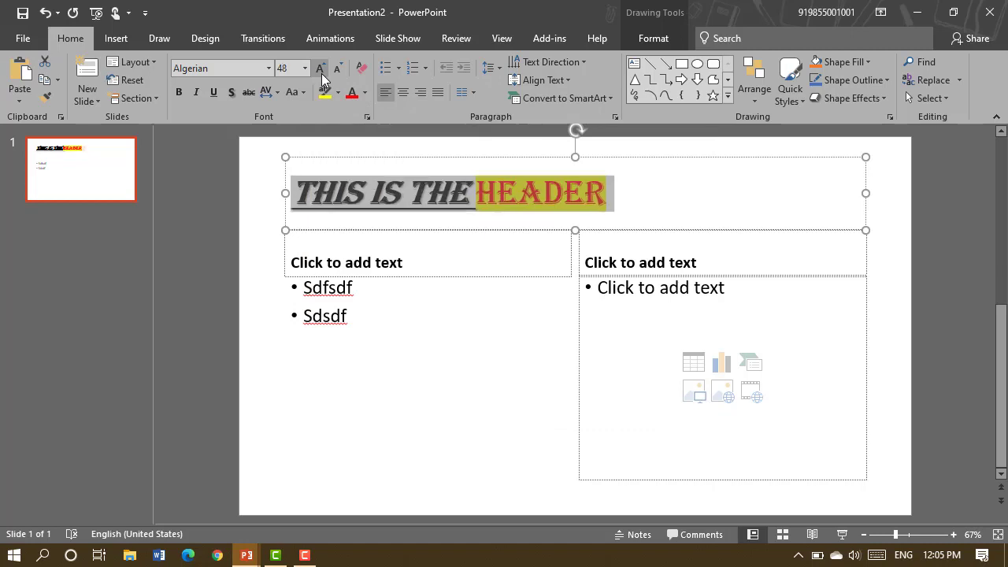
click(321, 73)
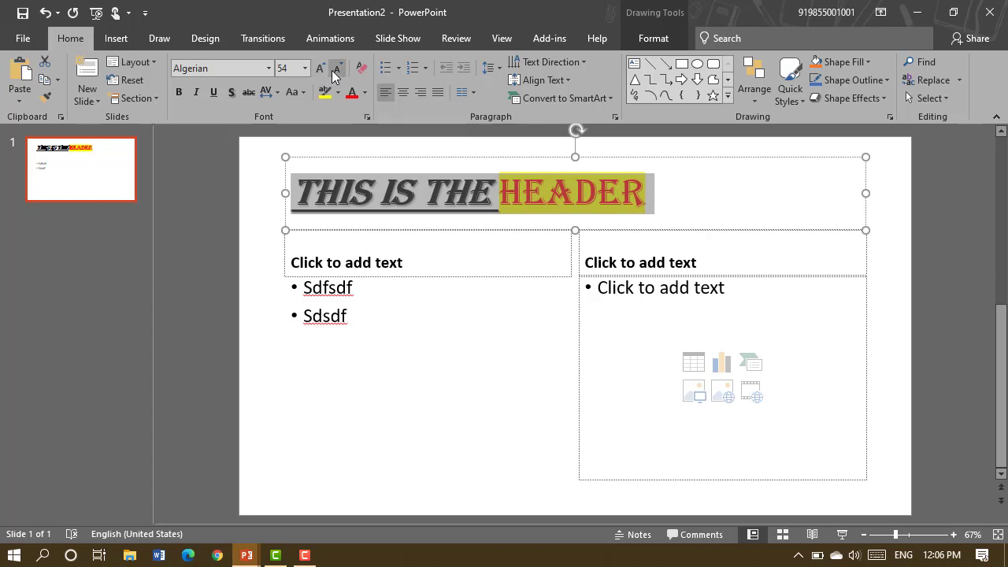
click(337, 68)
click(337, 68)
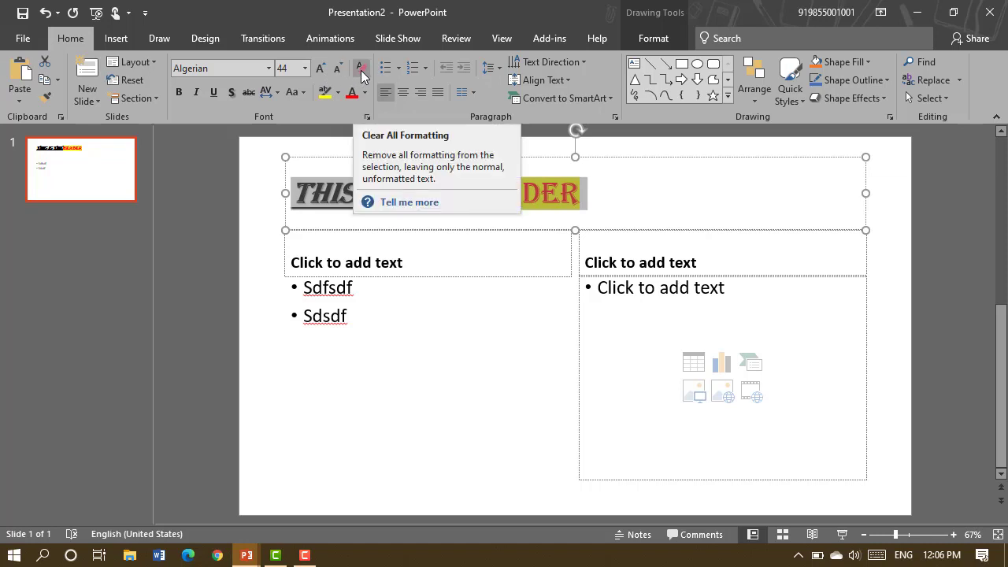
click(361, 70)
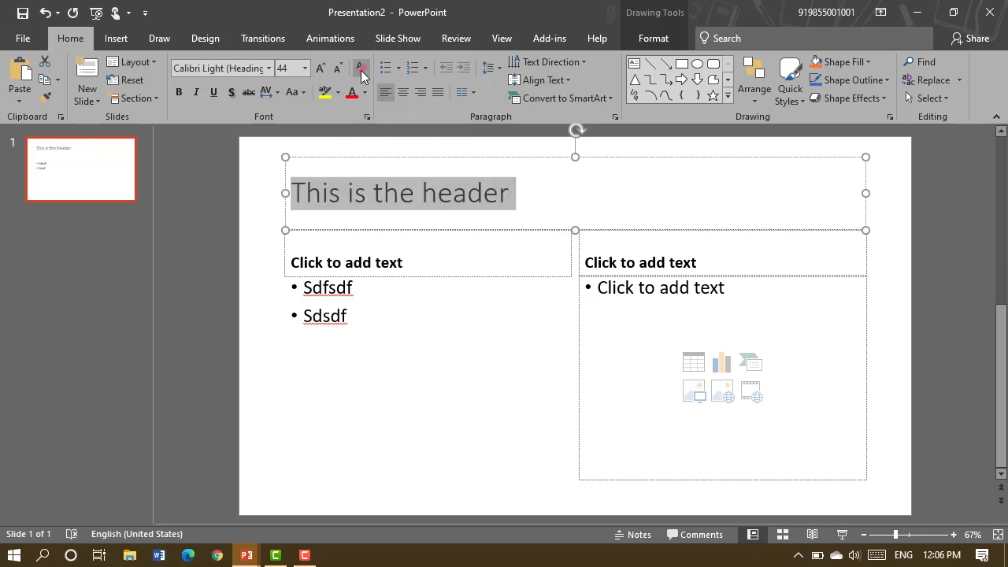
click(637, 191)
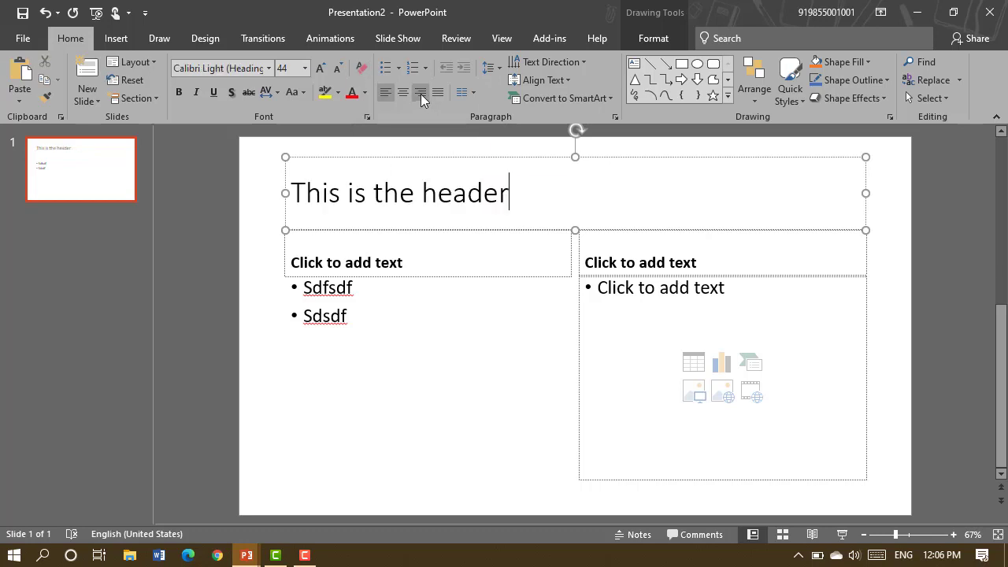
- Apply checkmark bullets to the two left-box items, Sdfsdf and Sdsdf
click(365, 331)
drag(347, 338, 292, 290)
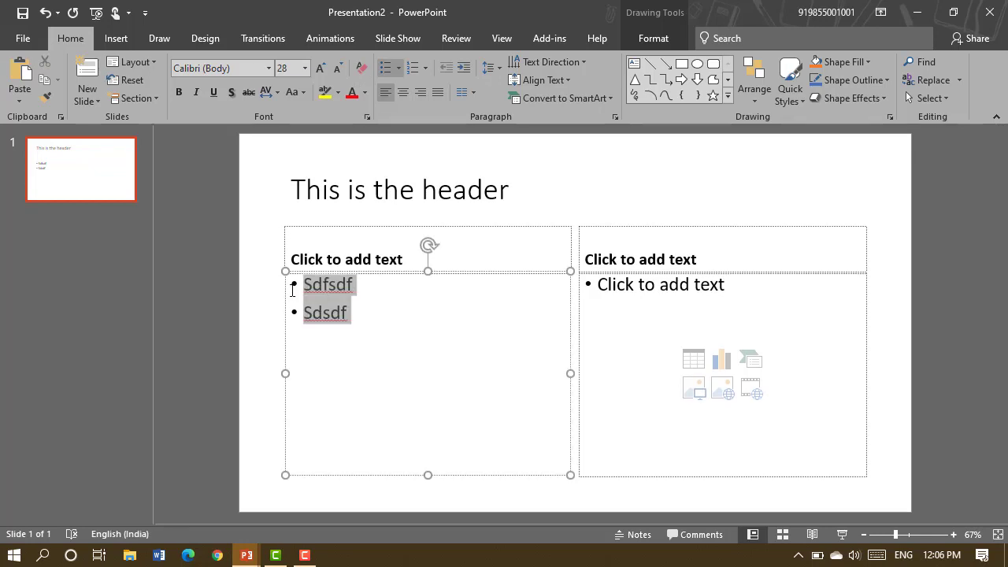
click(397, 70)
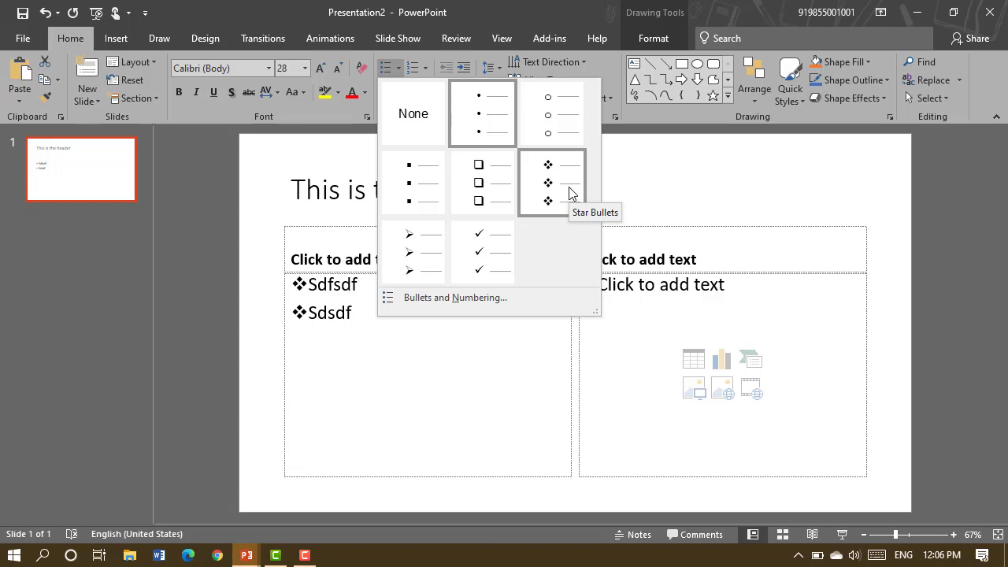
click(469, 260)
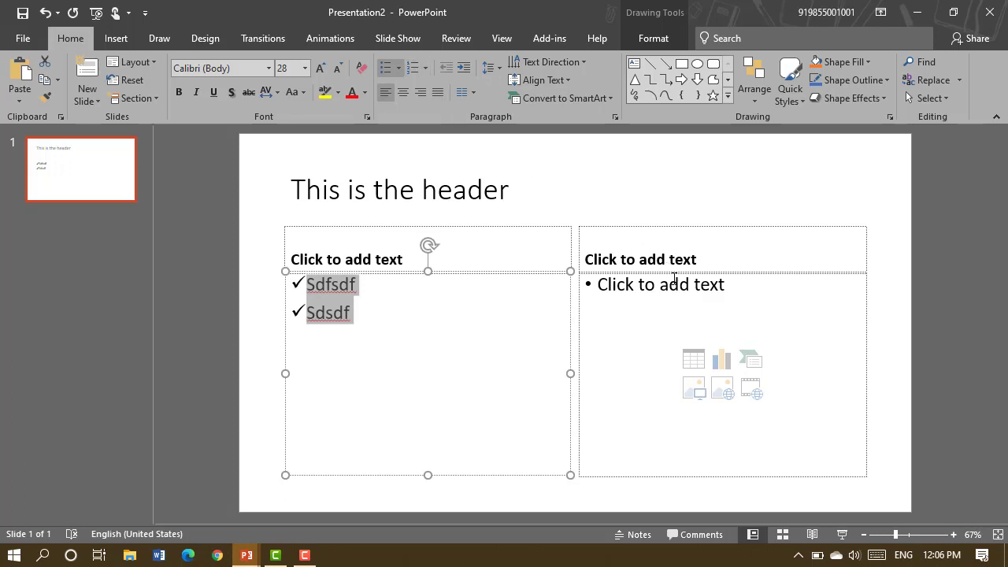
click(426, 69)
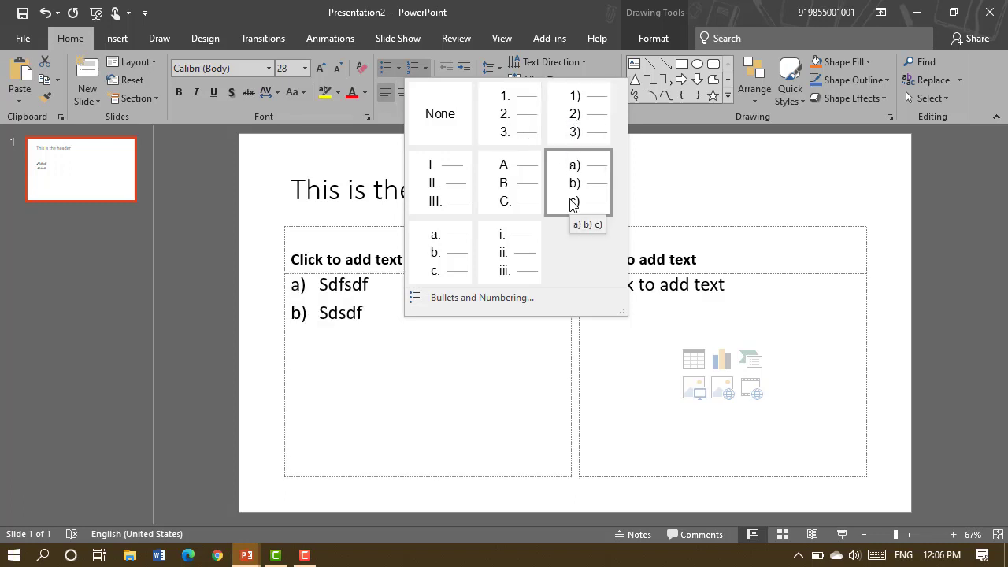
- Number the list 1. 2. 3., trying a deeper indent and then undoing it
click(523, 132)
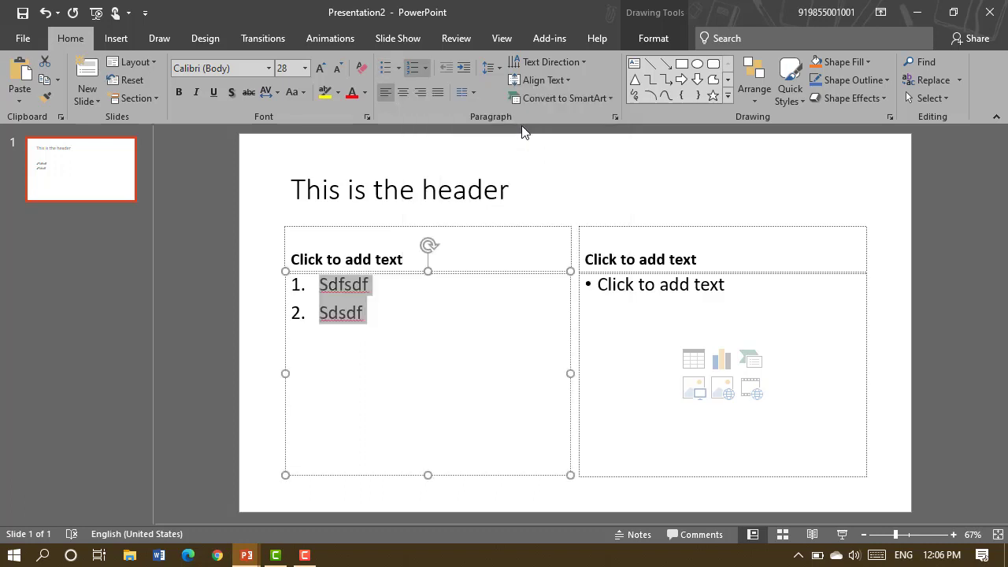
click(463, 69)
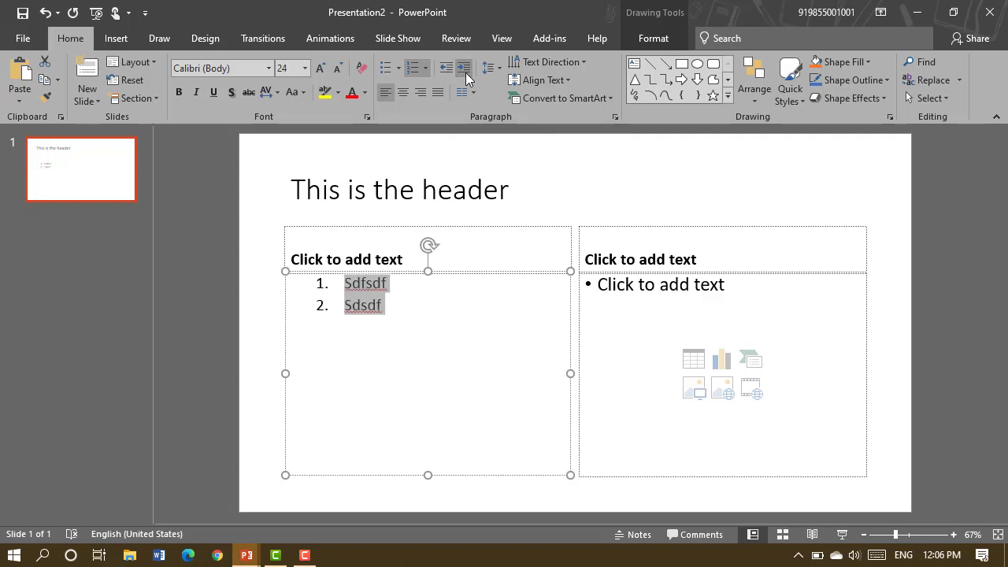
key(ctrl+z)
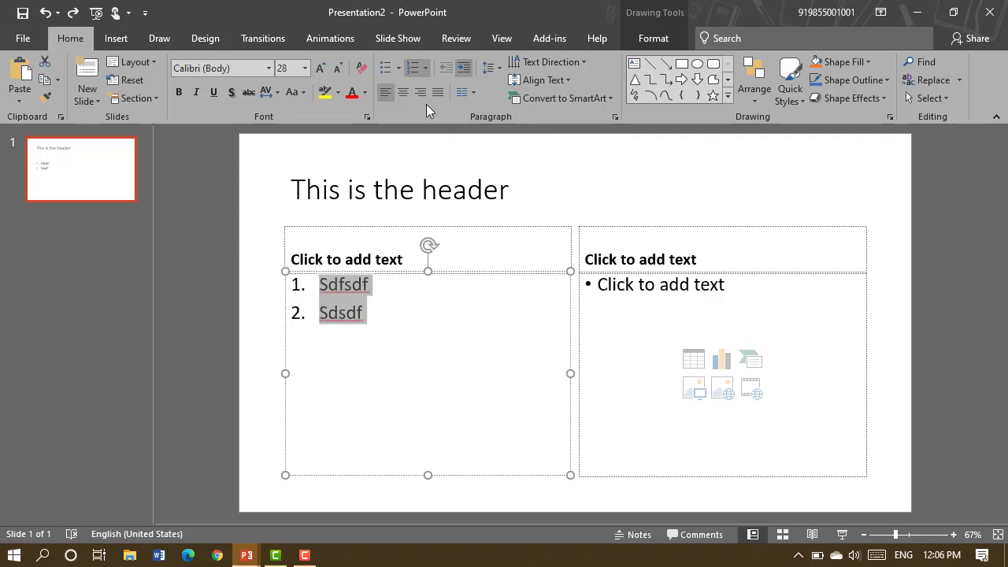
- Add four new numbered items after Sdsdf: erter, ert ert, ertert and erte
click(415, 319)
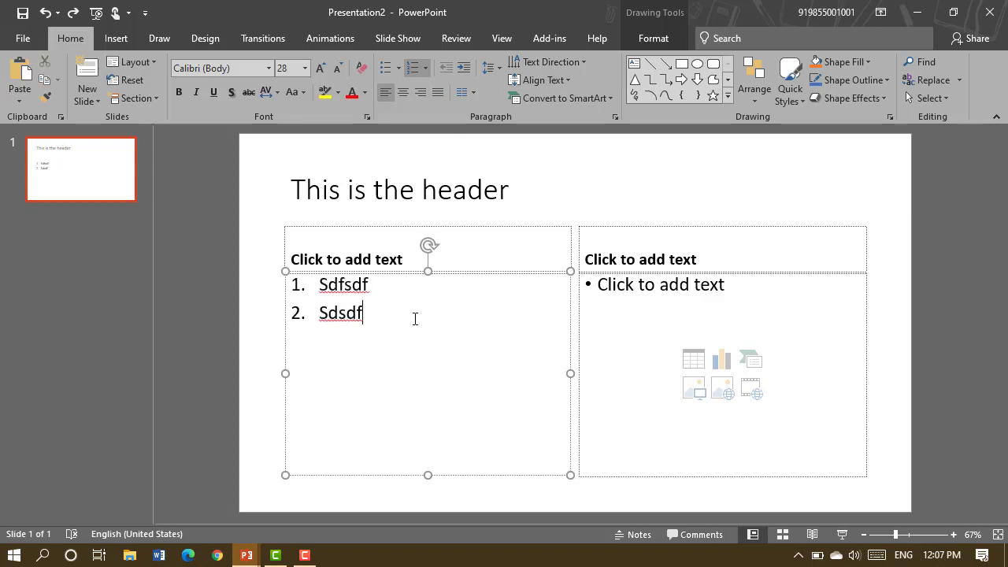
key(Return)
text(erter)
key(Return)
text(ert ert)
key(Return)
text(ertert)
key(Return)
text(erte)
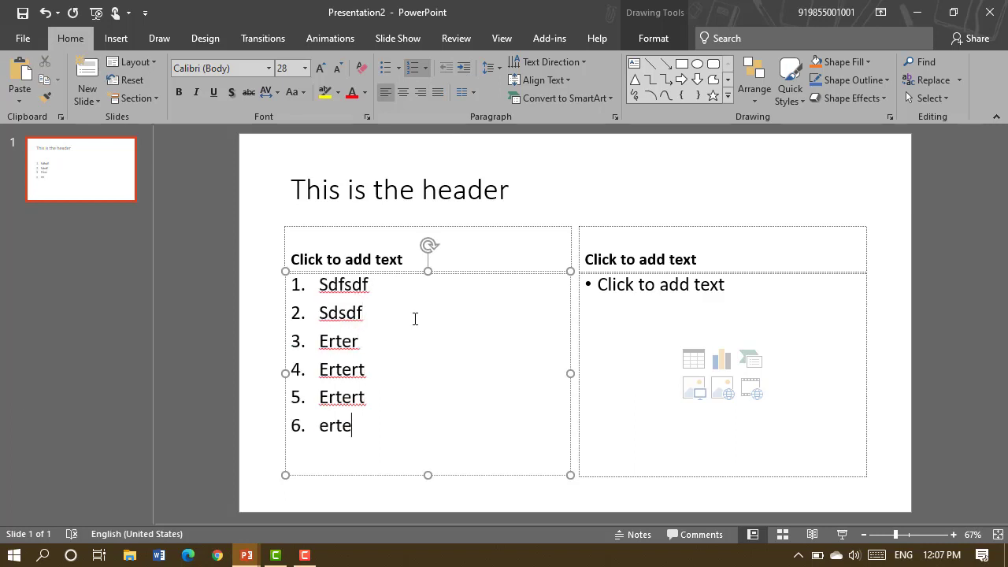
click(434, 357)
drag(372, 369, 302, 346)
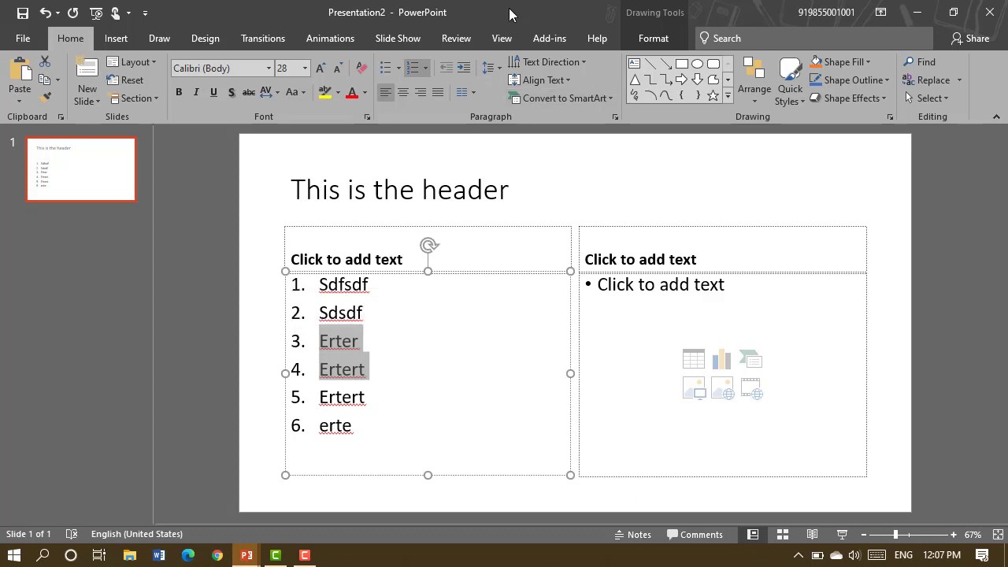
click(464, 72)
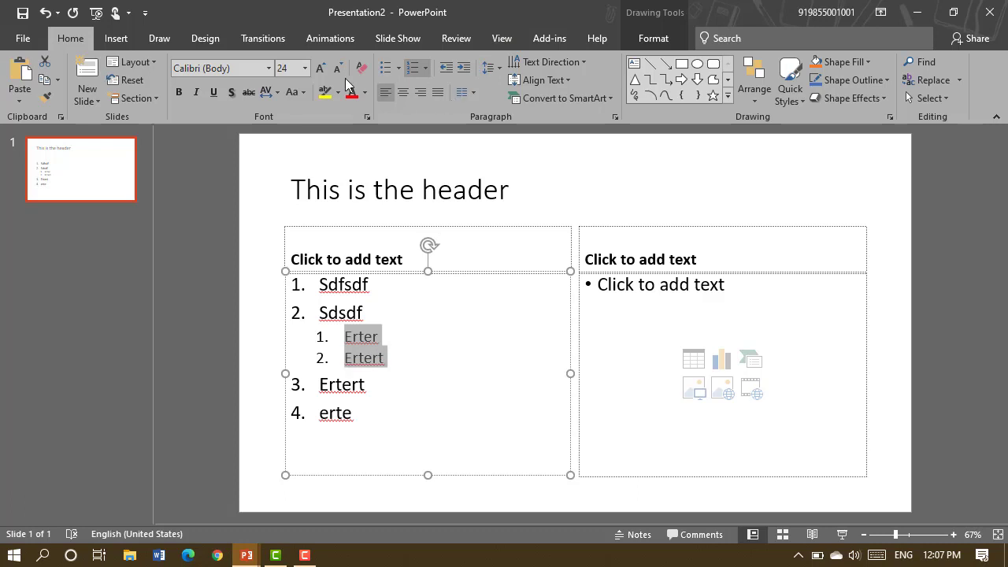
click(389, 64)
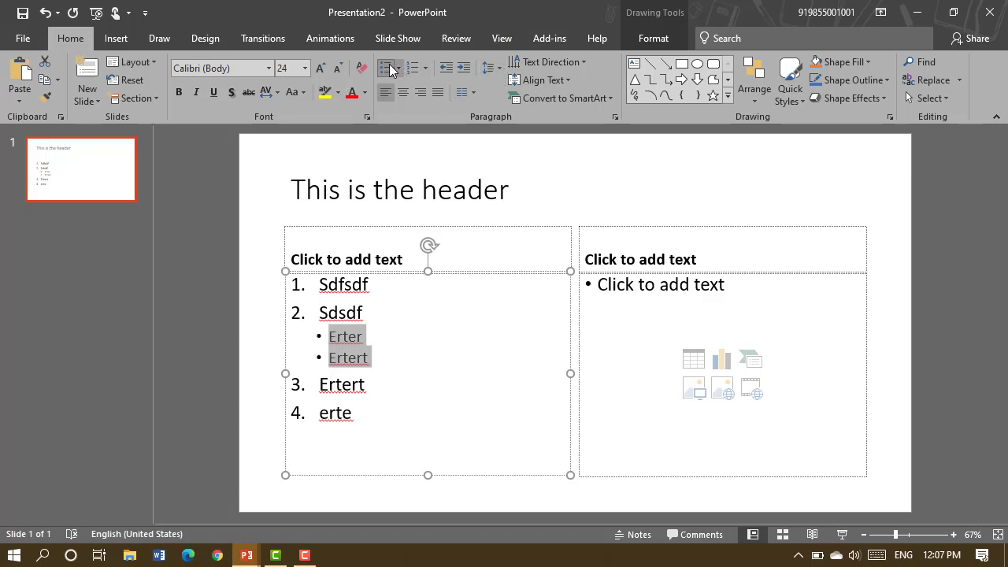
click(451, 347)
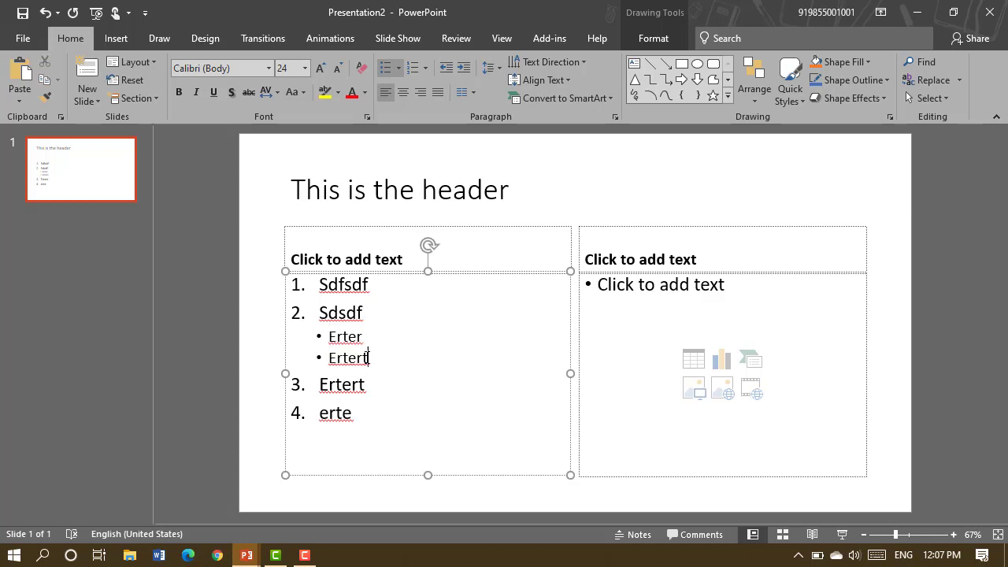
drag(378, 359, 302, 330)
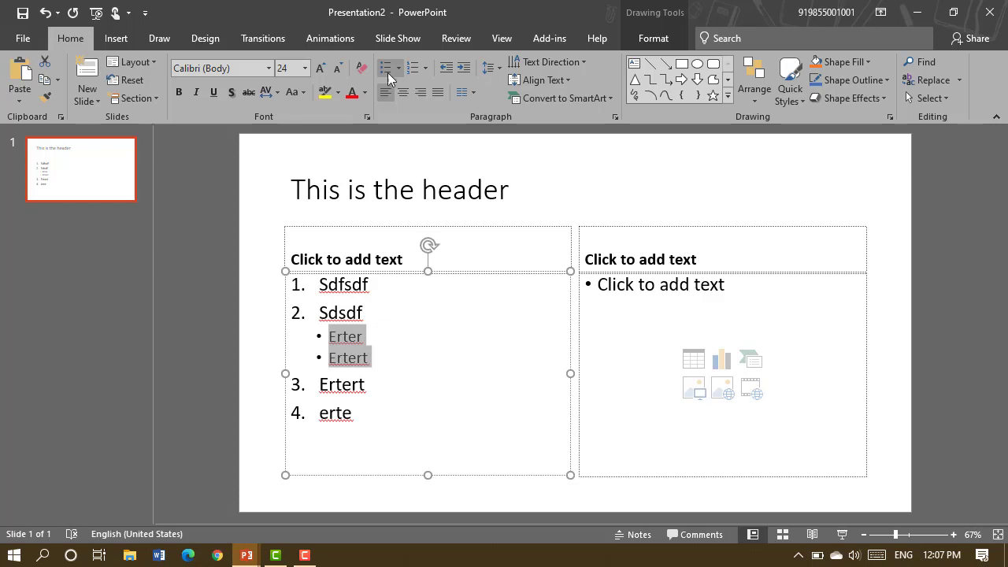
click(446, 69)
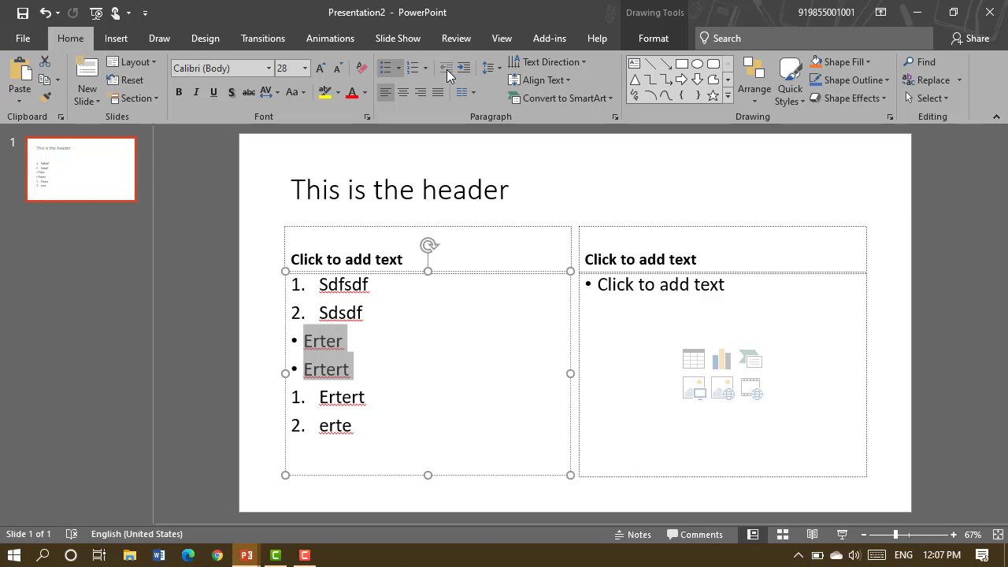
click(412, 69)
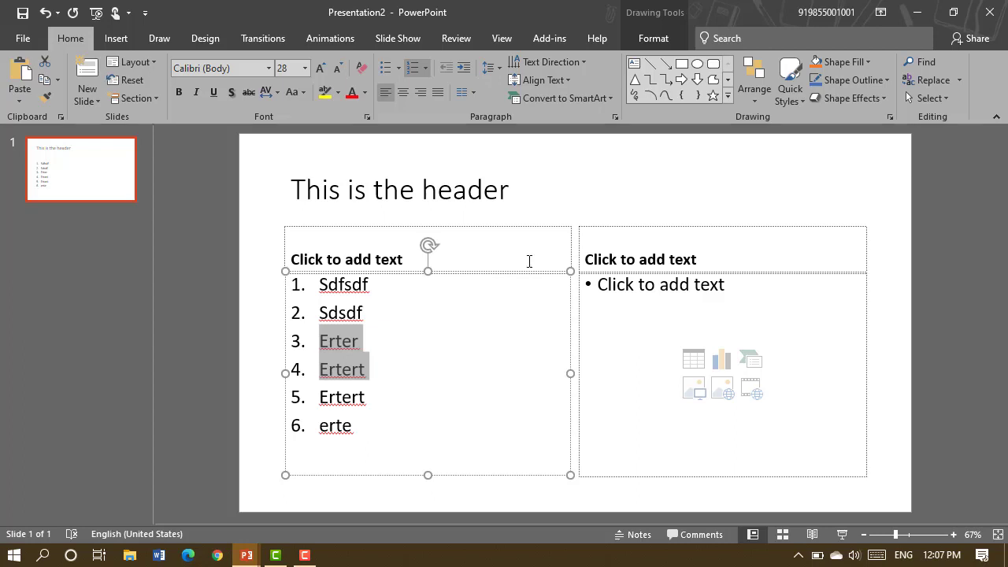
click(488, 251)
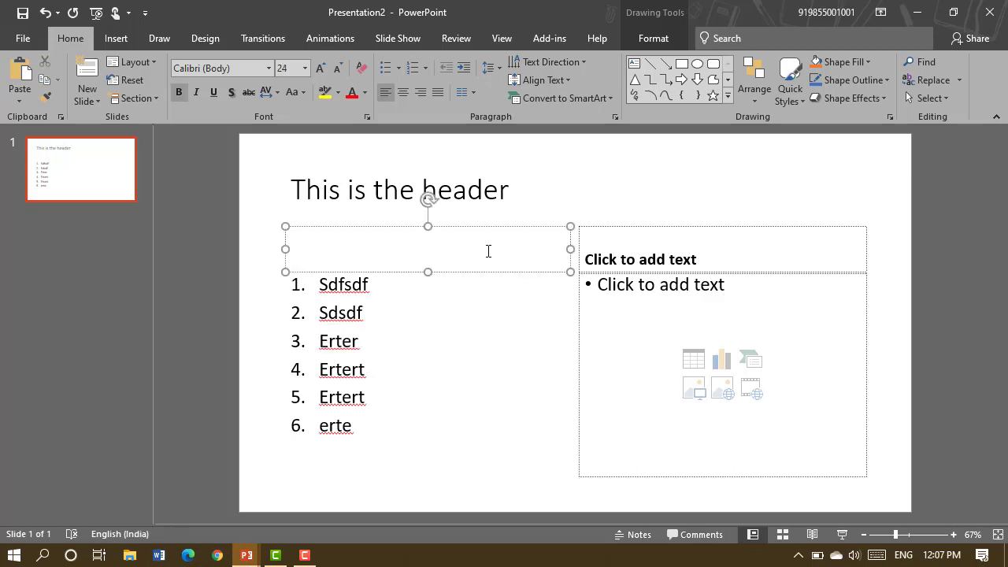
- Type 'this is the sub heading', try center, right and justify, and settle on left alignment
text(this is the s)
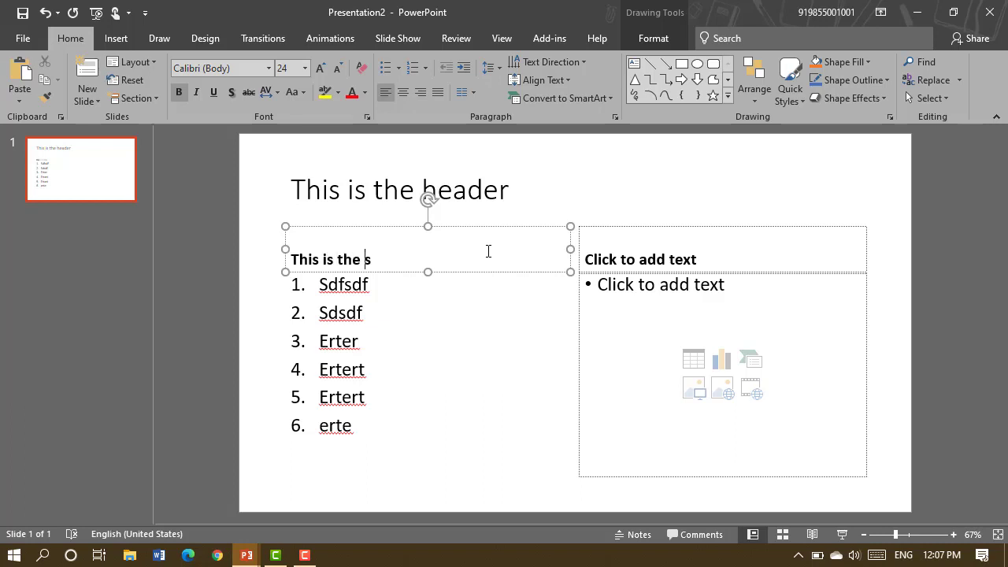
text(ub heading)
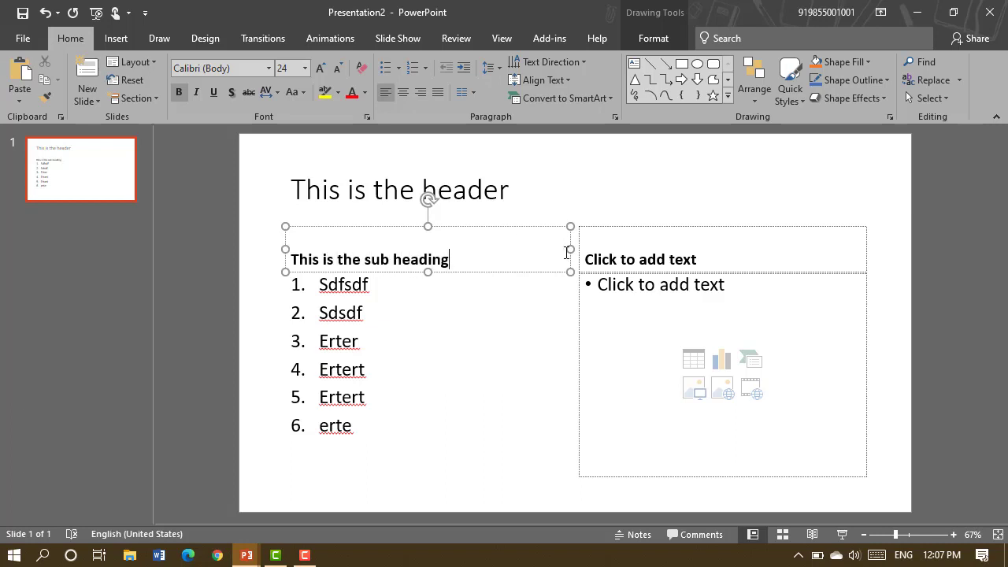
triple_click(326, 263)
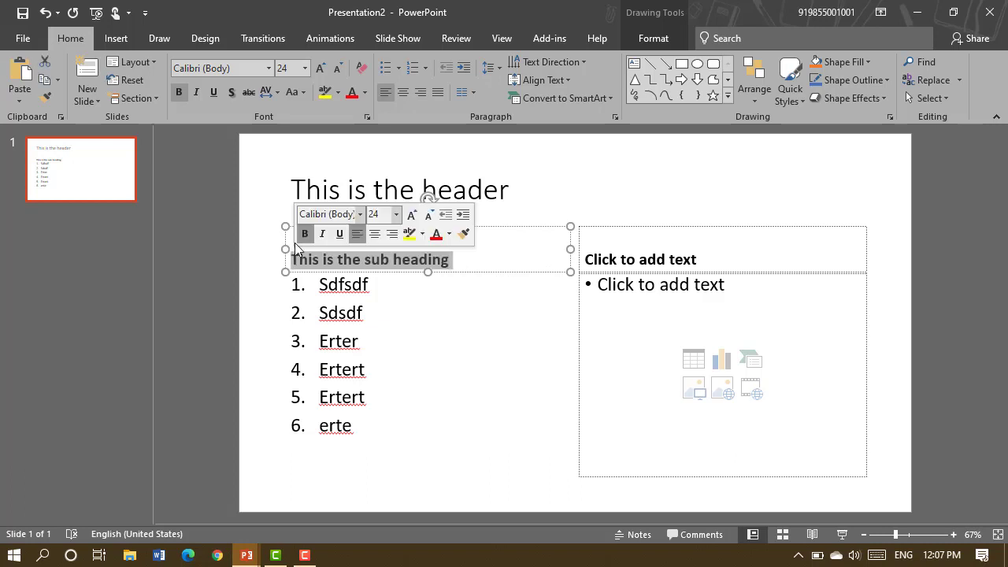
click(402, 93)
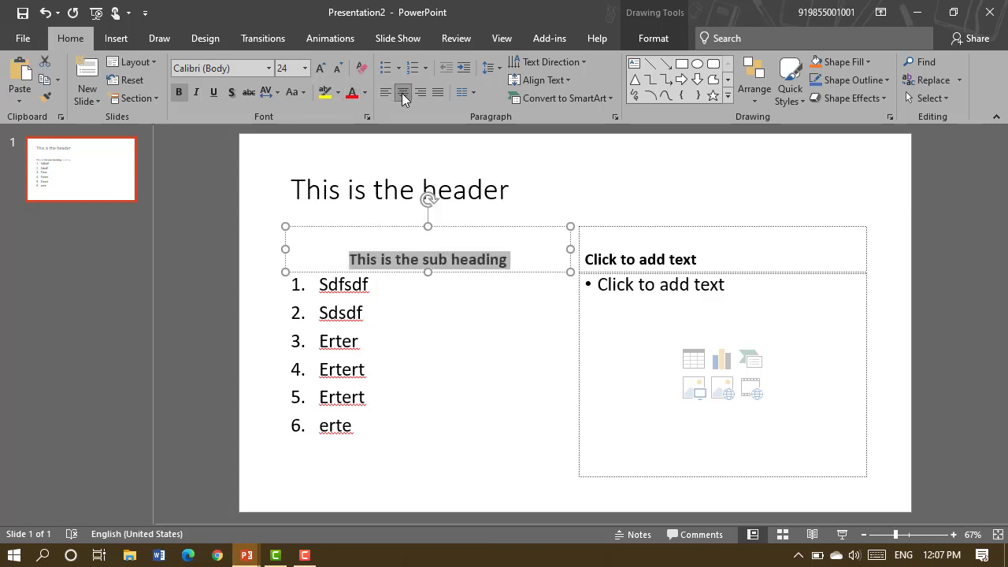
click(419, 95)
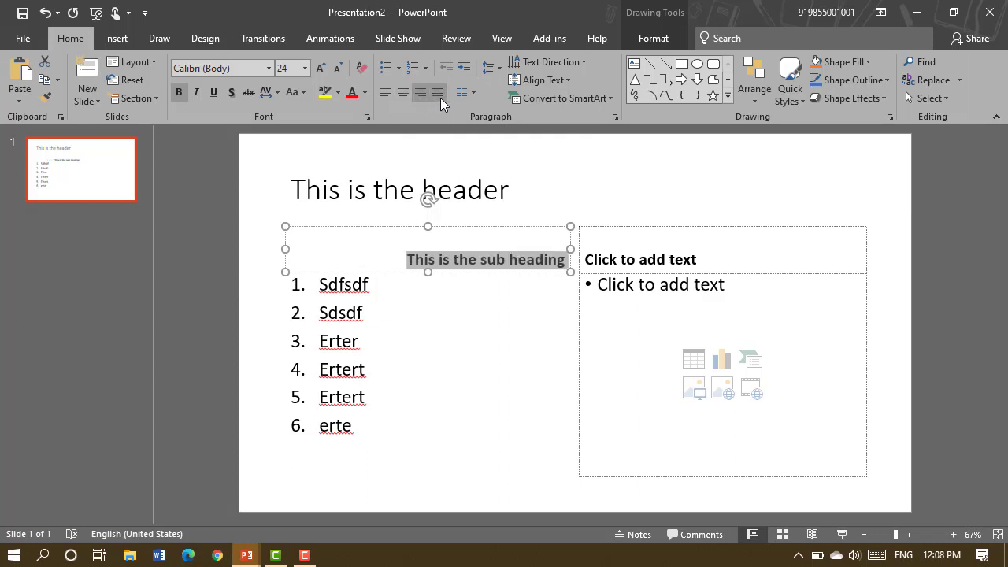
click(439, 93)
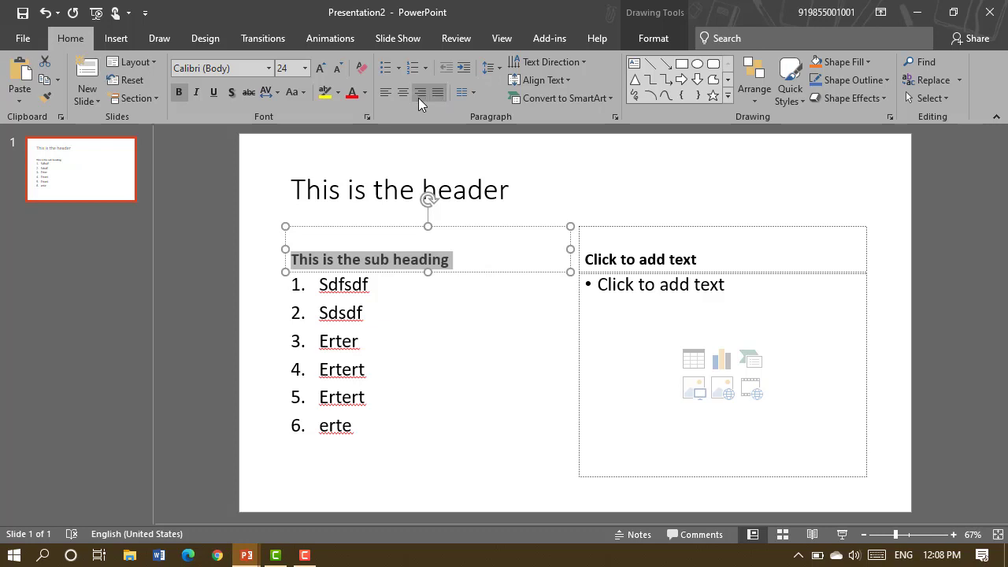
click(418, 98)
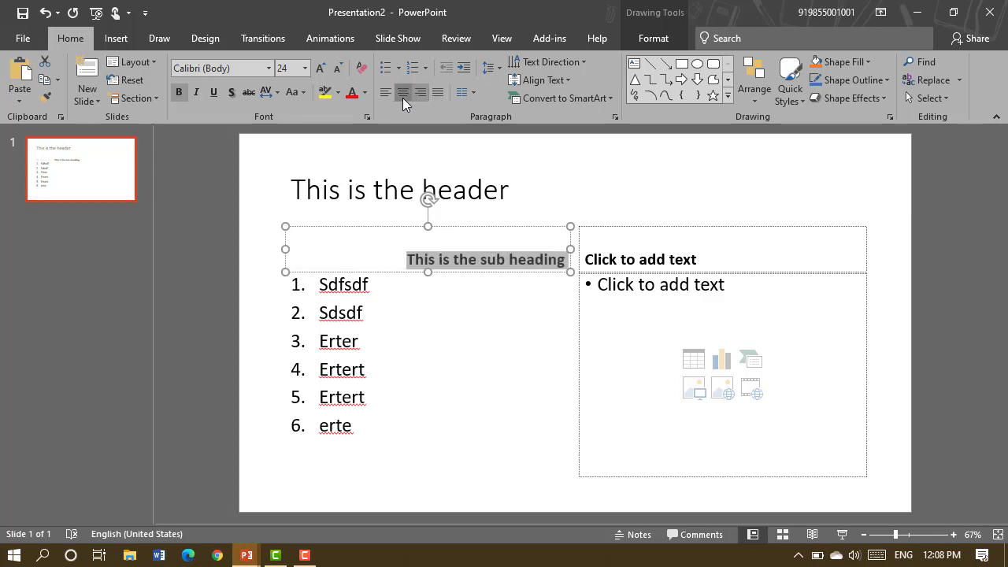
click(402, 98)
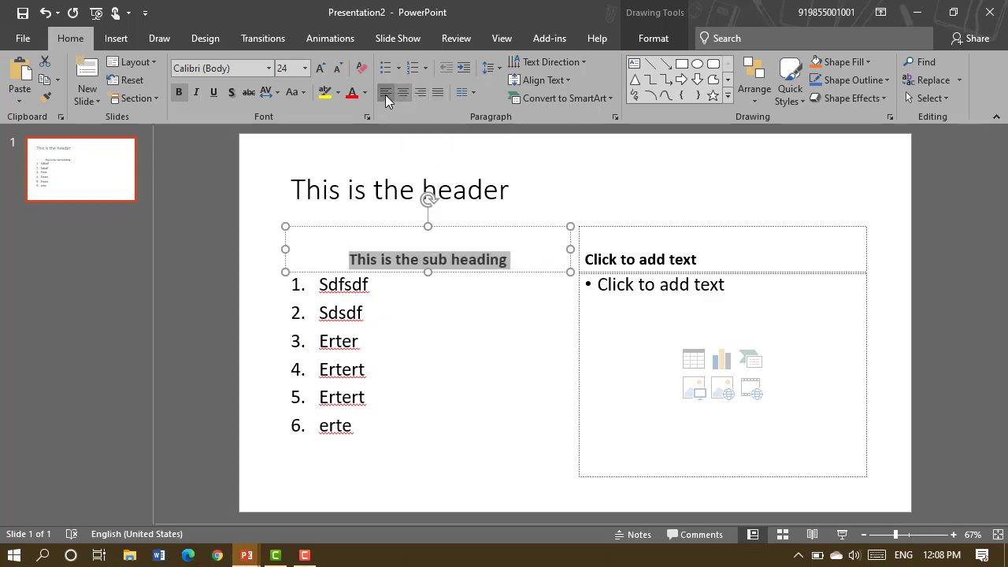
click(385, 95)
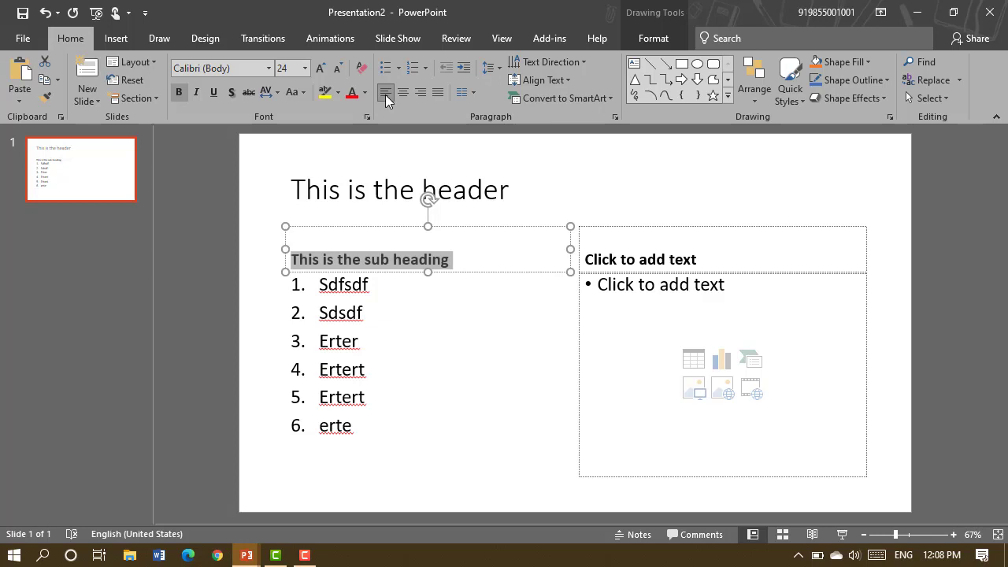
click(559, 64)
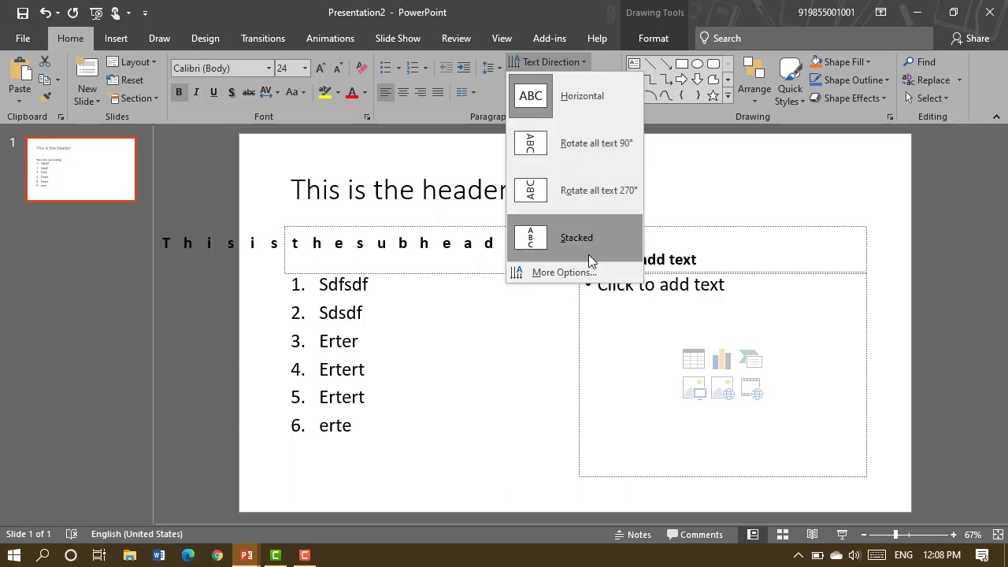
- Set the sub heading's text direction to Horizontal and align it to the box top
click(586, 99)
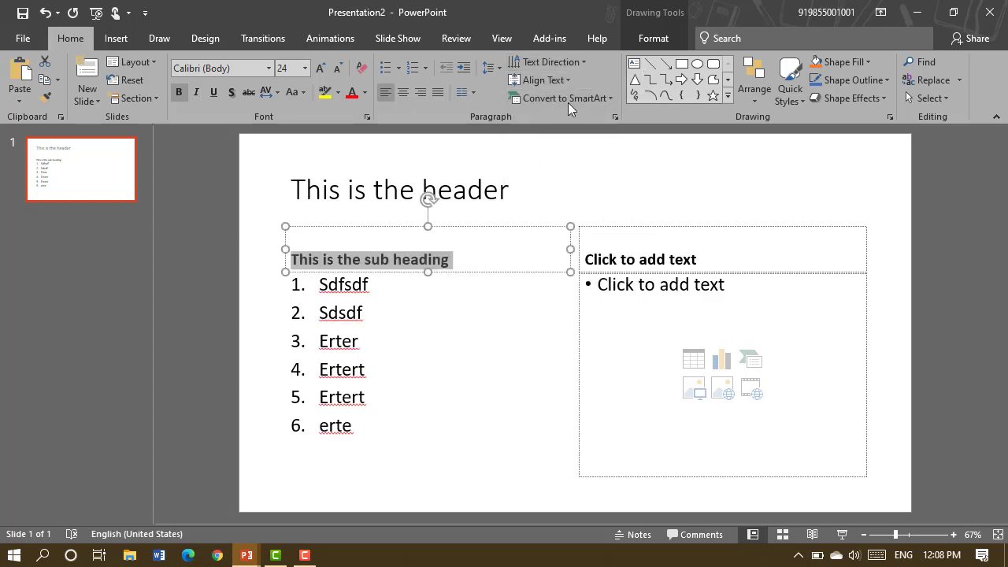
click(557, 81)
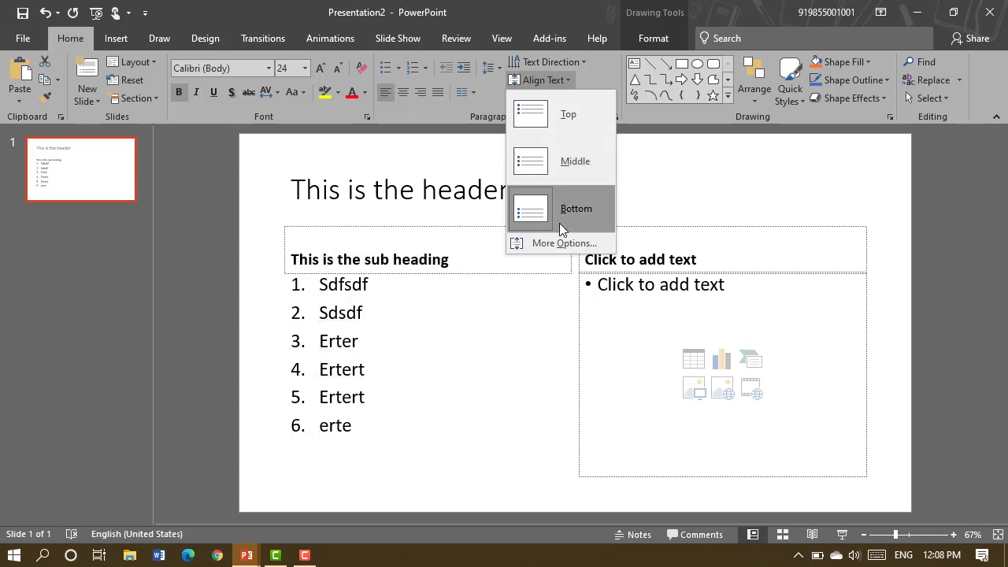
click(574, 125)
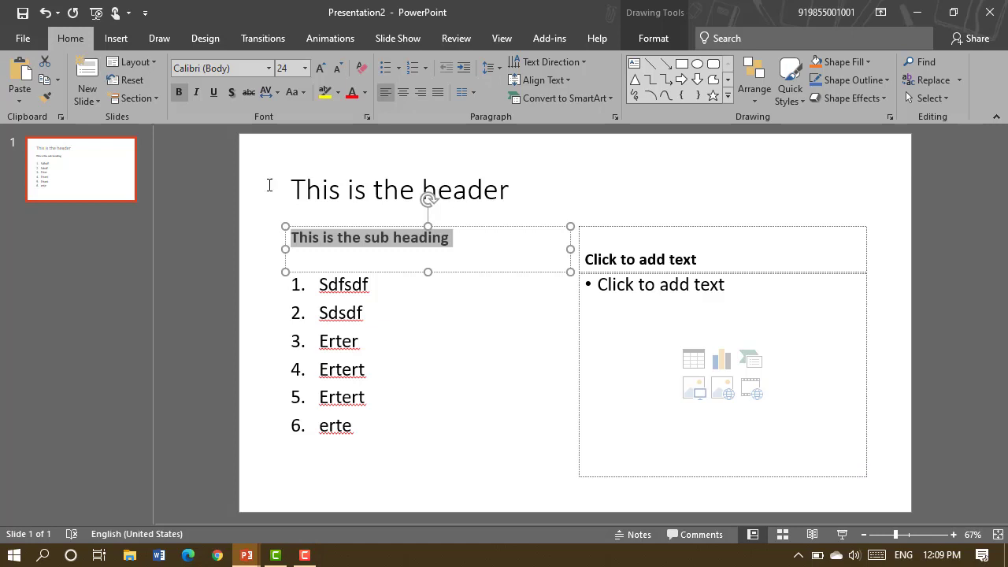
- Insert a new slide with the Blank layout after slide 1
click(93, 100)
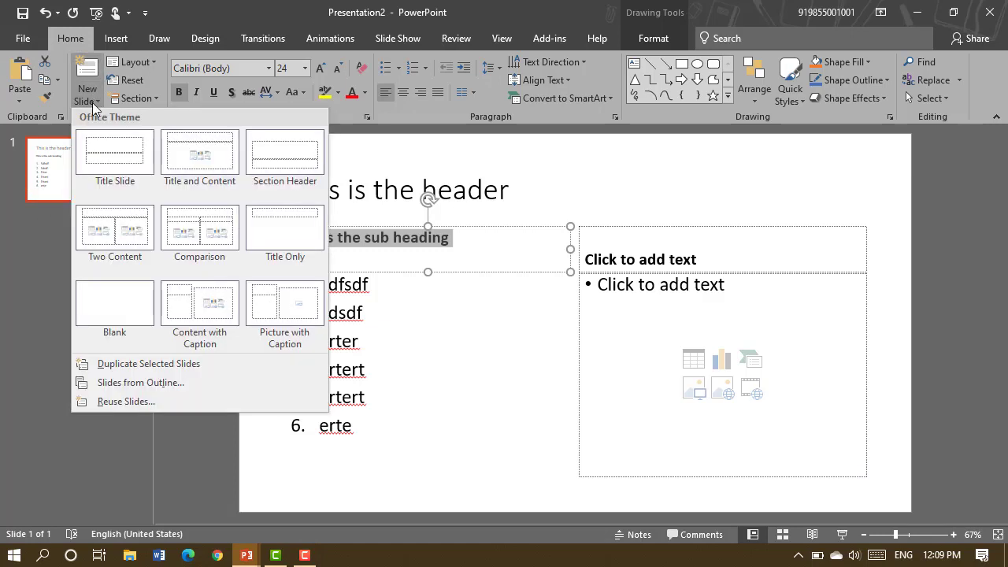
click(127, 317)
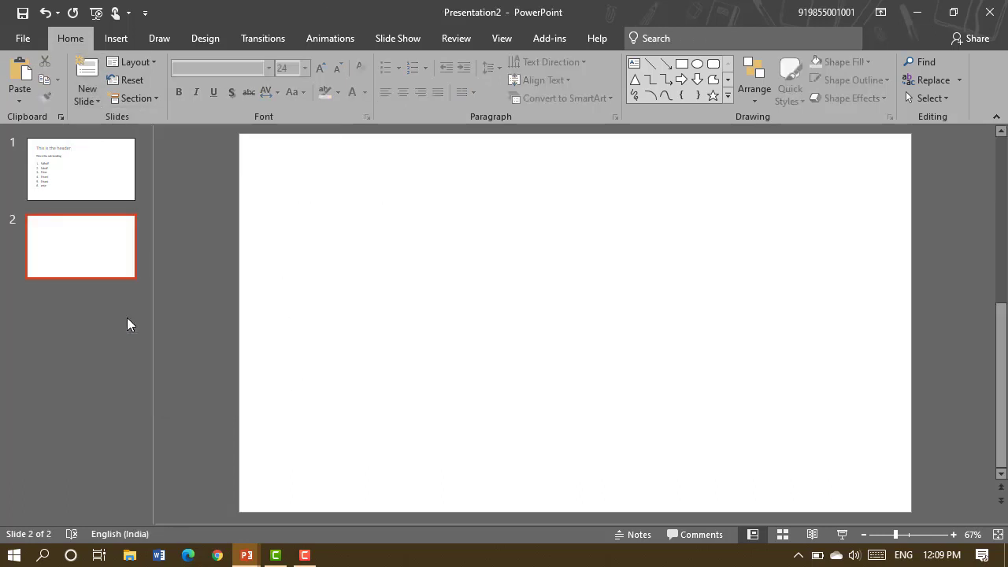
click(87, 90)
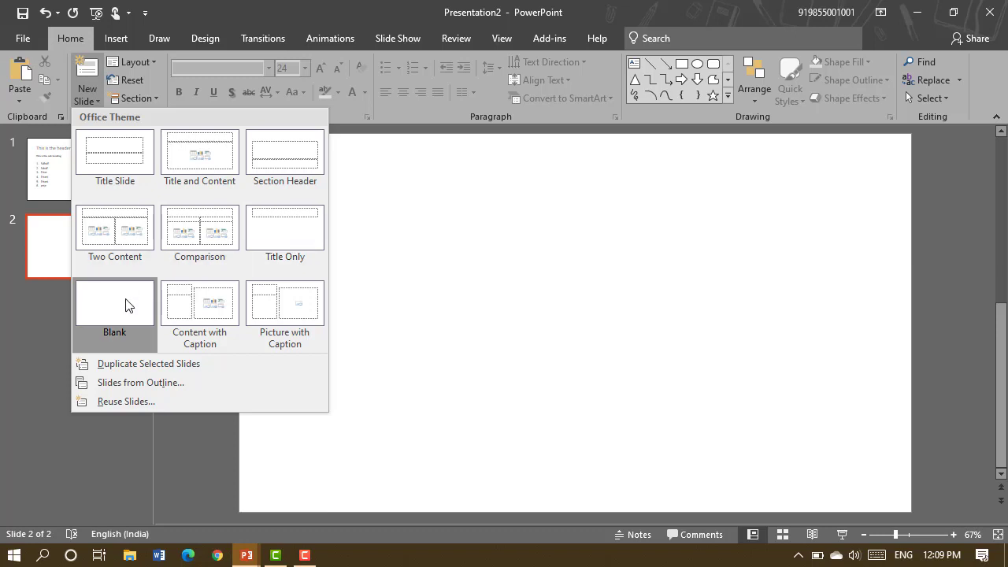
click(52, 266)
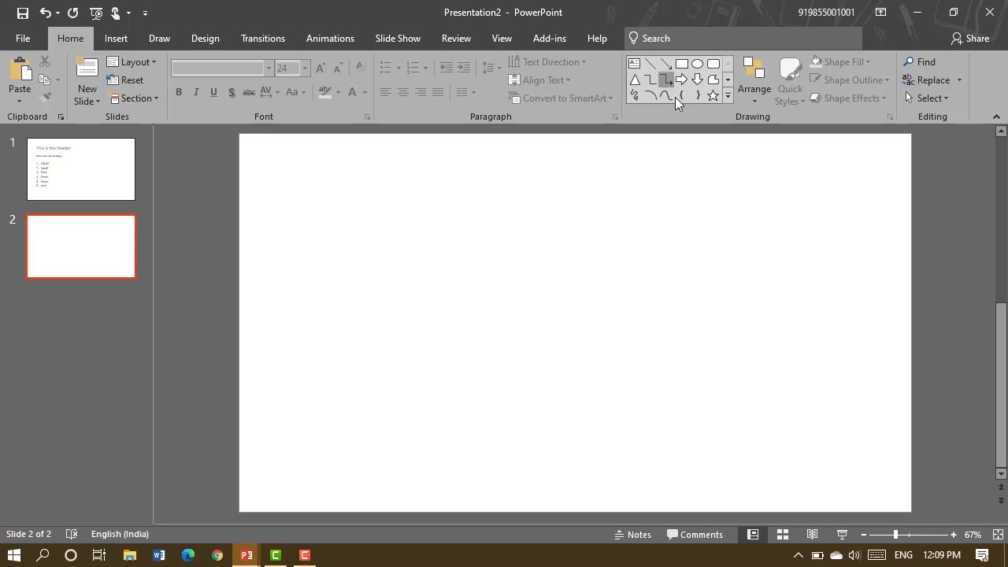
- Add a text box reading 'This is the textbox.' and draw a horizontal line beneath it
click(635, 66)
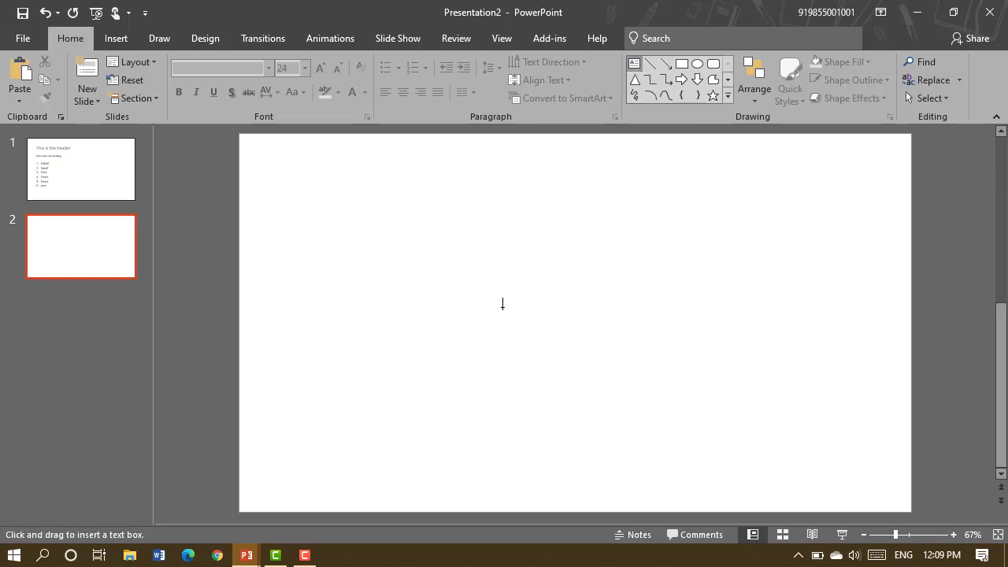
drag(370, 173, 780, 298)
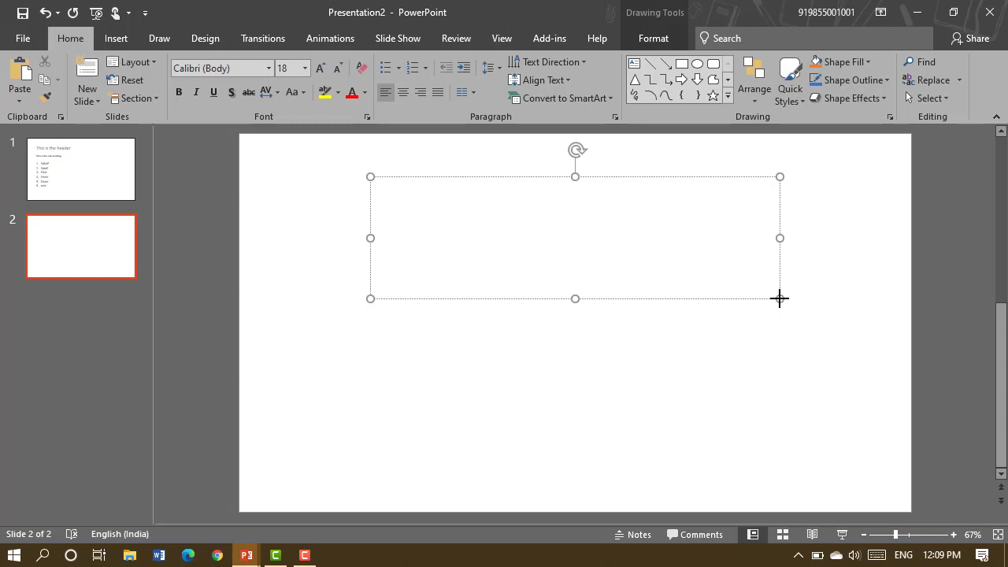
text(This is the )
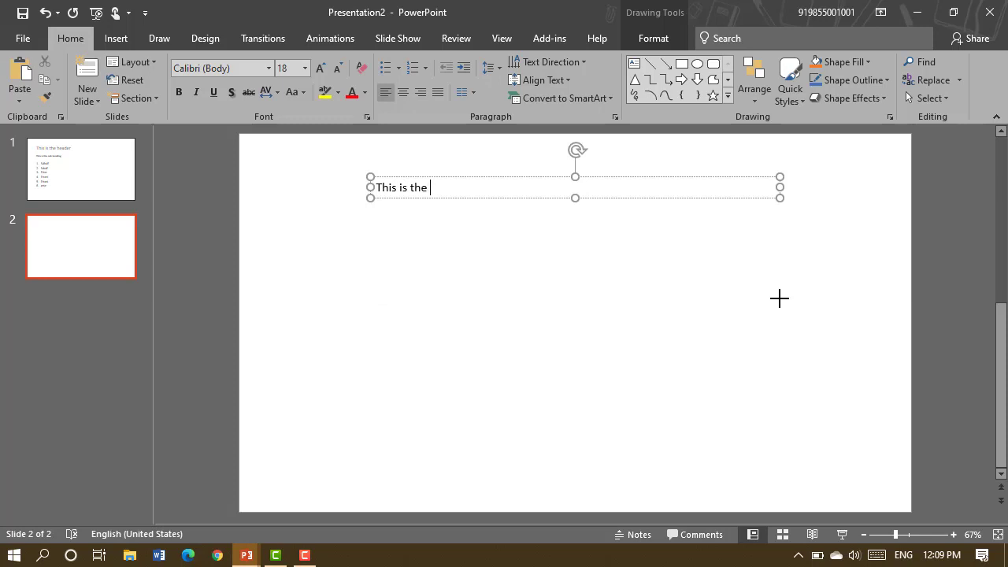
text(textbox.)
click(756, 311)
click(651, 65)
mouse_move(372, 215)
mouse_down()
mouse_move(934, 222)
mouse_move(805, 234)
mouse_move(798, 252)
mouse_move(745, 241)
mouse_move(789, 232)
mouse_move(759, 353)
mouse_move(763, 239)
mouse_move(748, 333)
mouse_move(763, 270)
mouse_move(764, 254)
mouse_move(751, 315)
mouse_move(760, 209)
mouse_move(765, 273)
mouse_move(769, 229)
mouse_move(682, 252)
mouse_move(835, 257)
mouse_move(621, 271)
mouse_move(783, 267)
mouse_move(734, 262)
mouse_move(760, 261)
mouse_up()
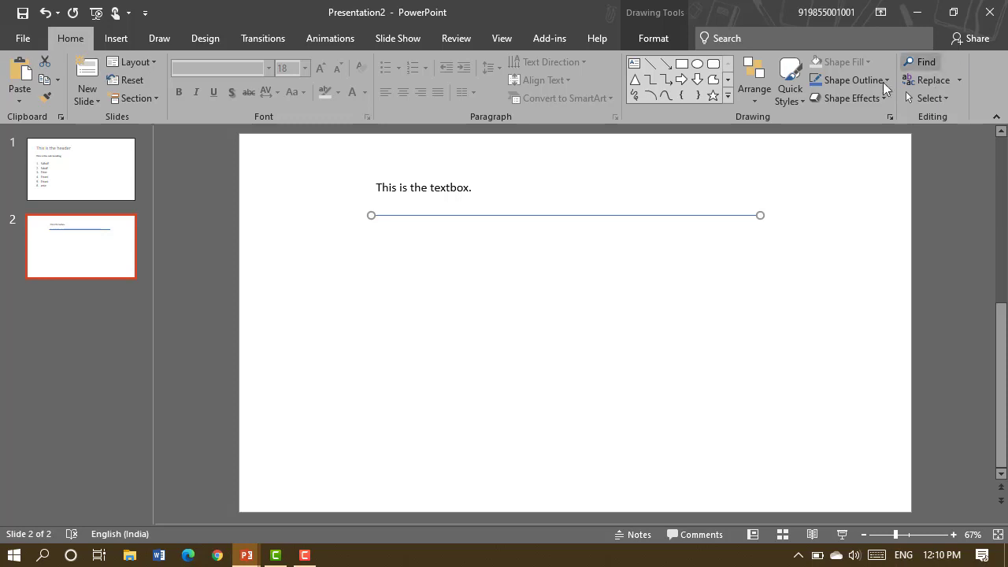
- Give the line an outer offset drop shadow
click(870, 97)
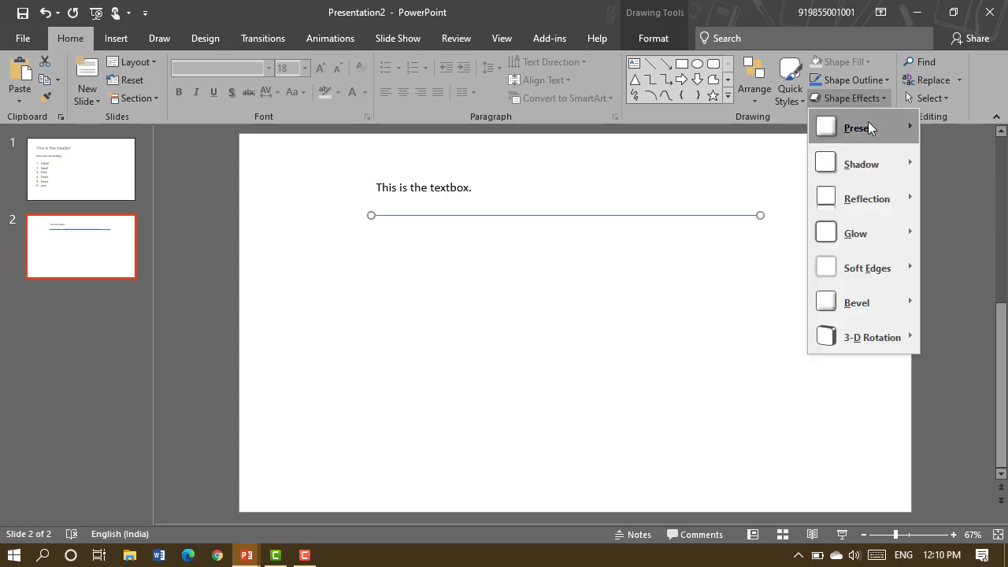
mouse_move(873, 162)
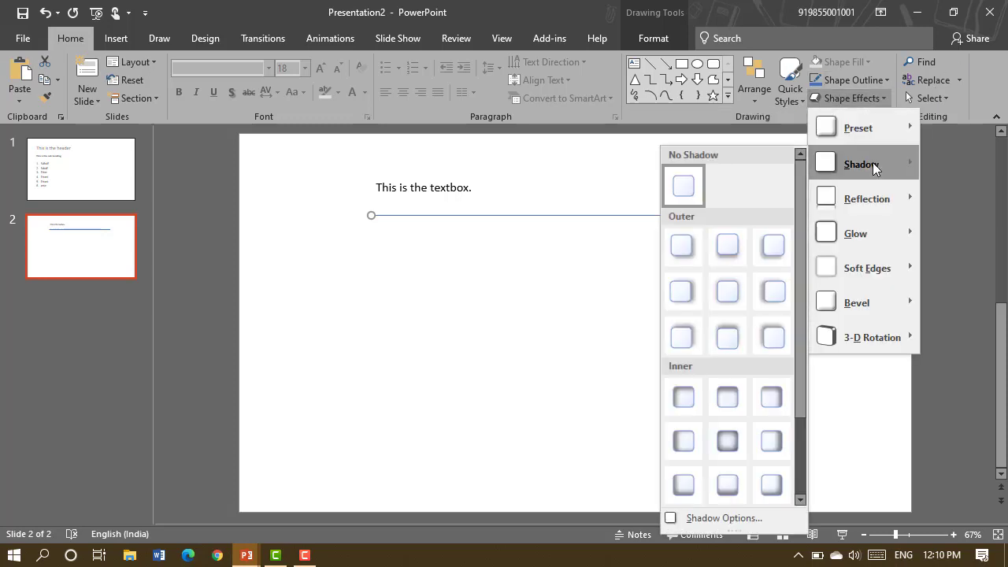
click(728, 254)
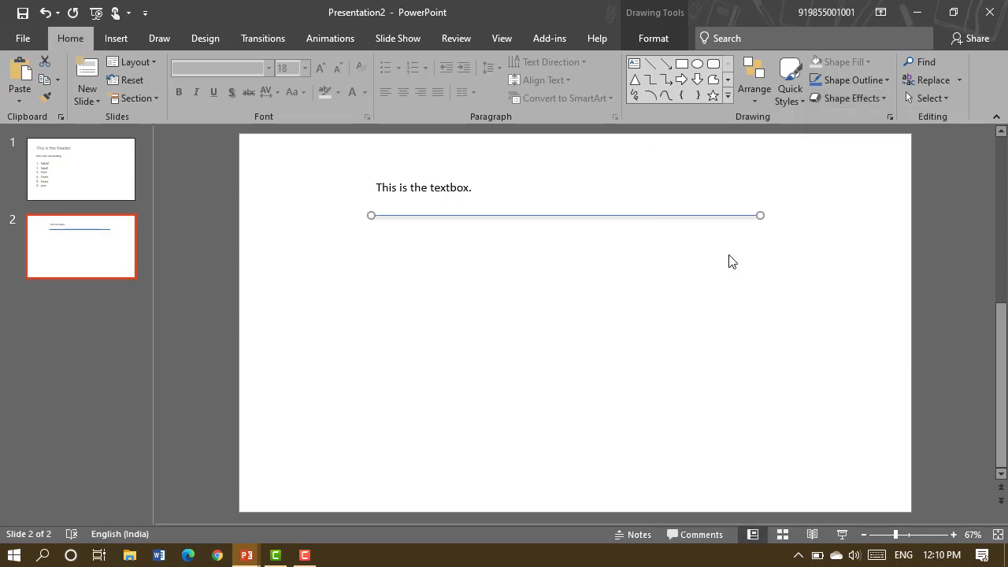
click(884, 100)
click(888, 105)
- Make the line's outline red, browsing Quick Styles without applying one
click(883, 79)
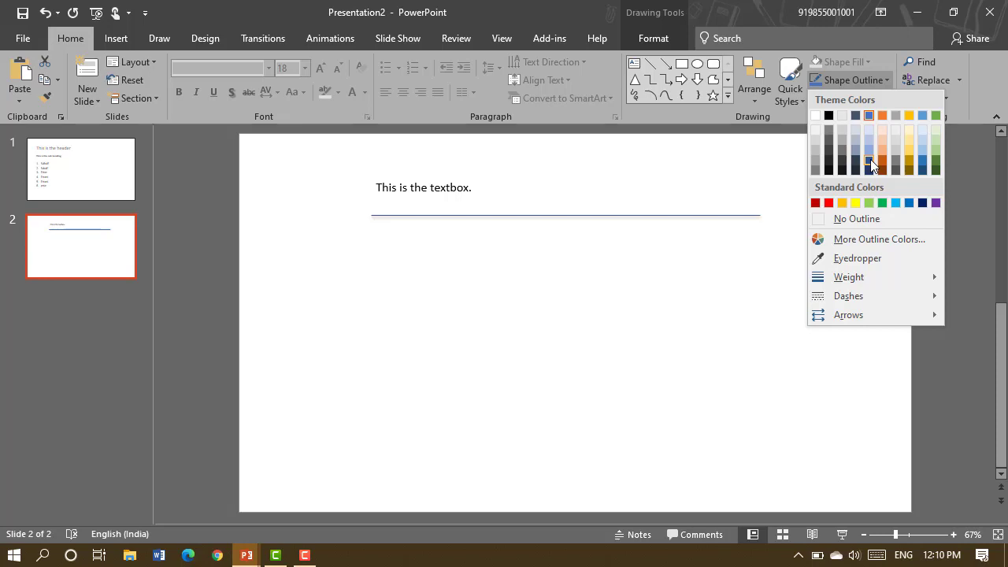
click(830, 202)
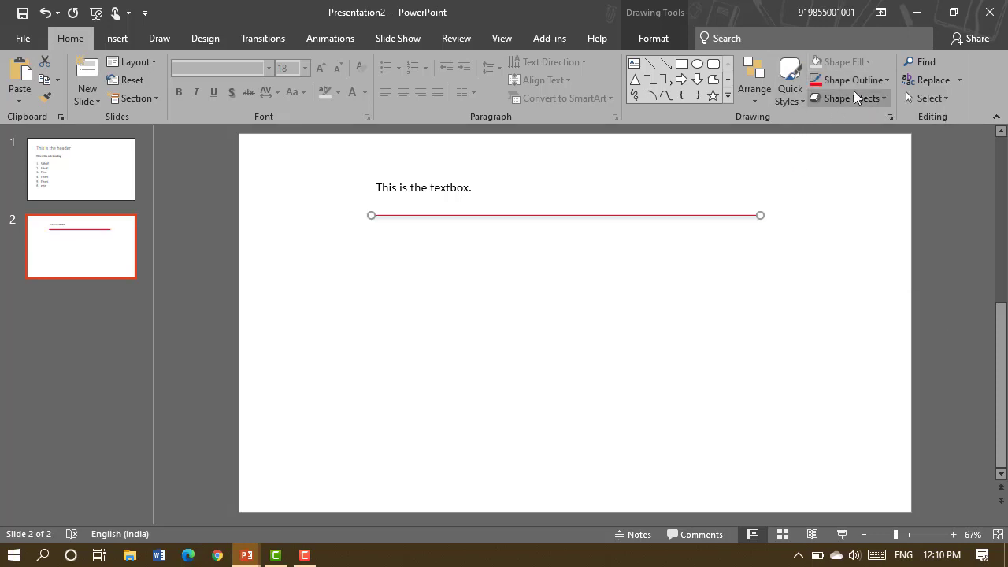
click(787, 103)
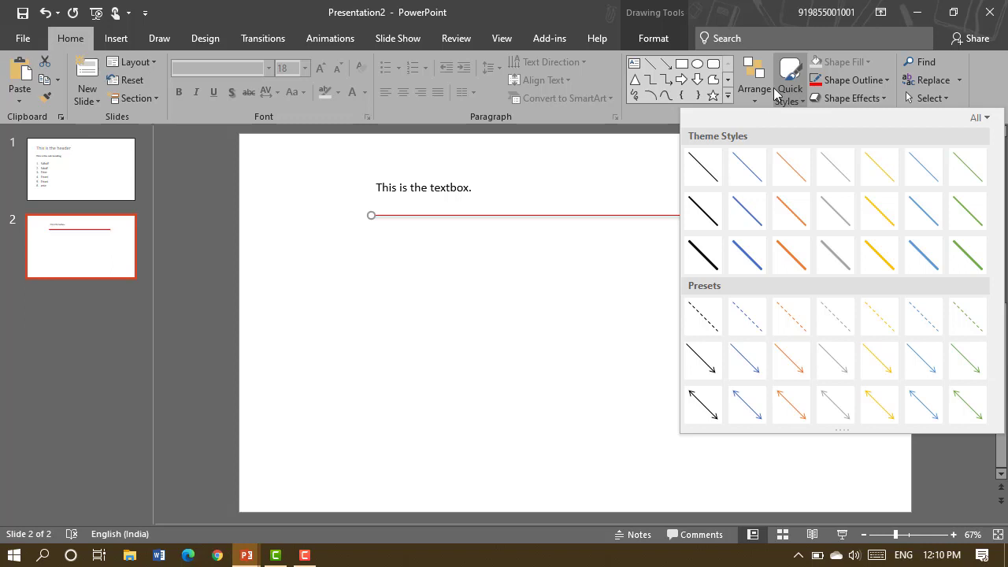
click(786, 37)
click(786, 37)
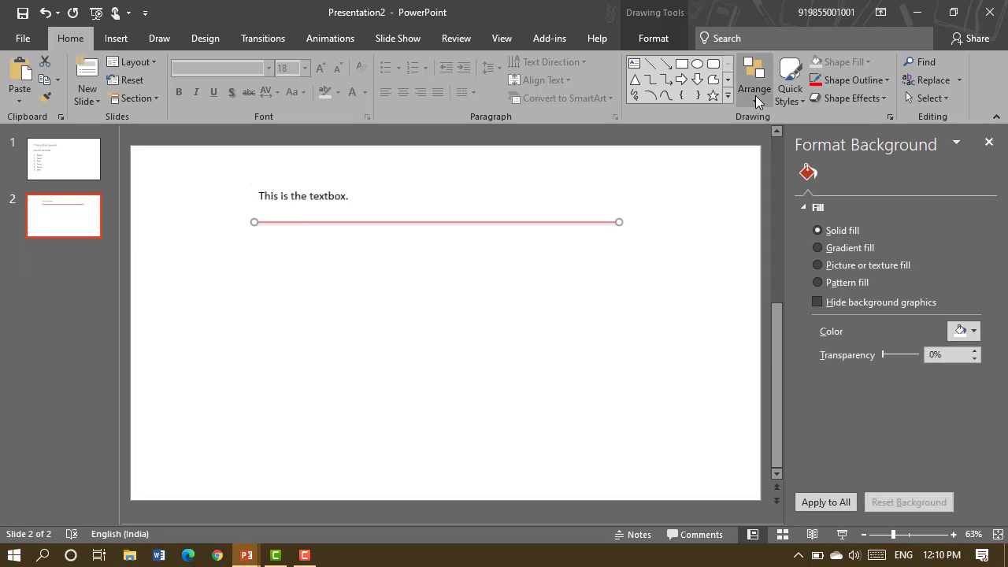
- Give slide 2's background a blue solid fill, then switch it to a gradient fill
click(732, 227)
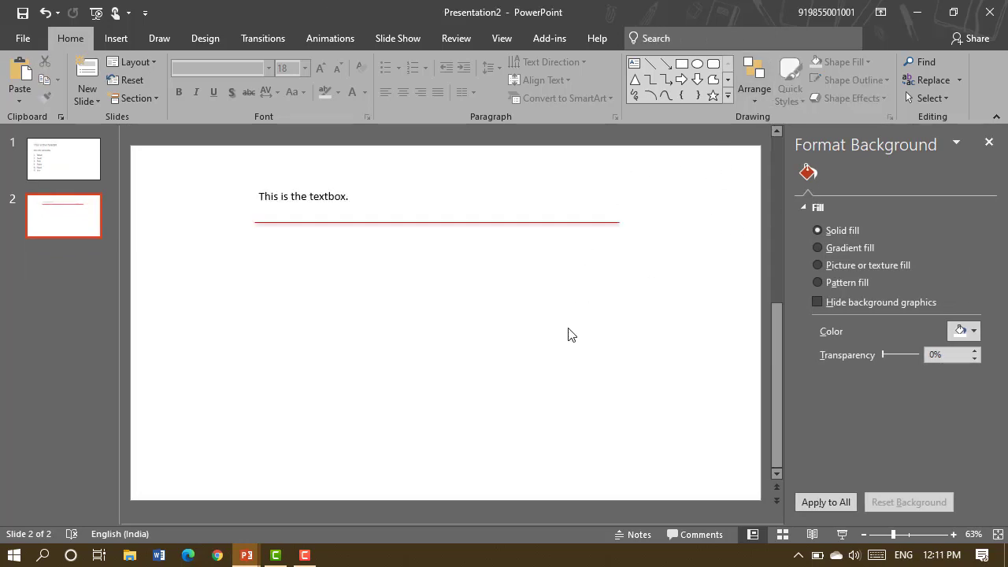
right_click(681, 184)
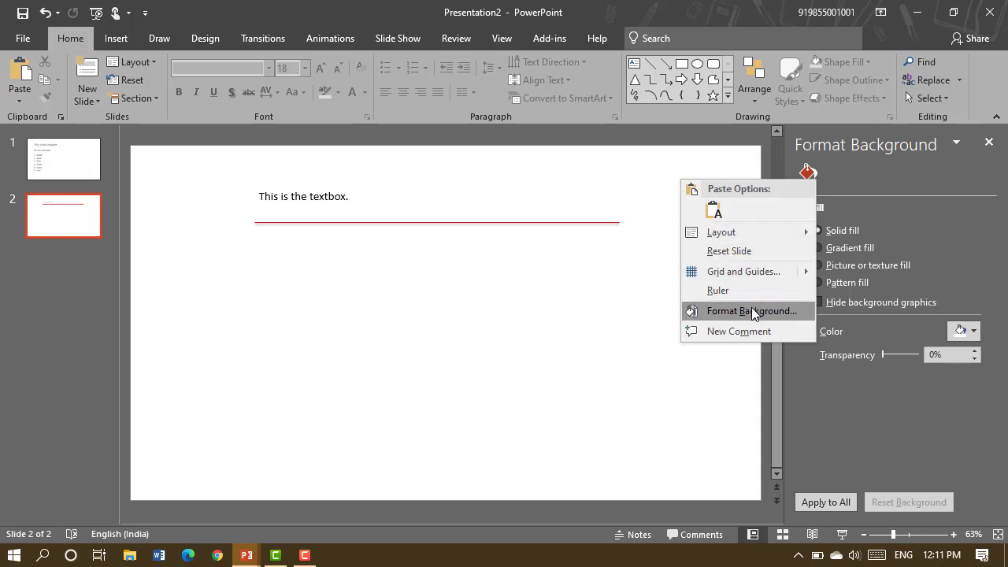
click(684, 169)
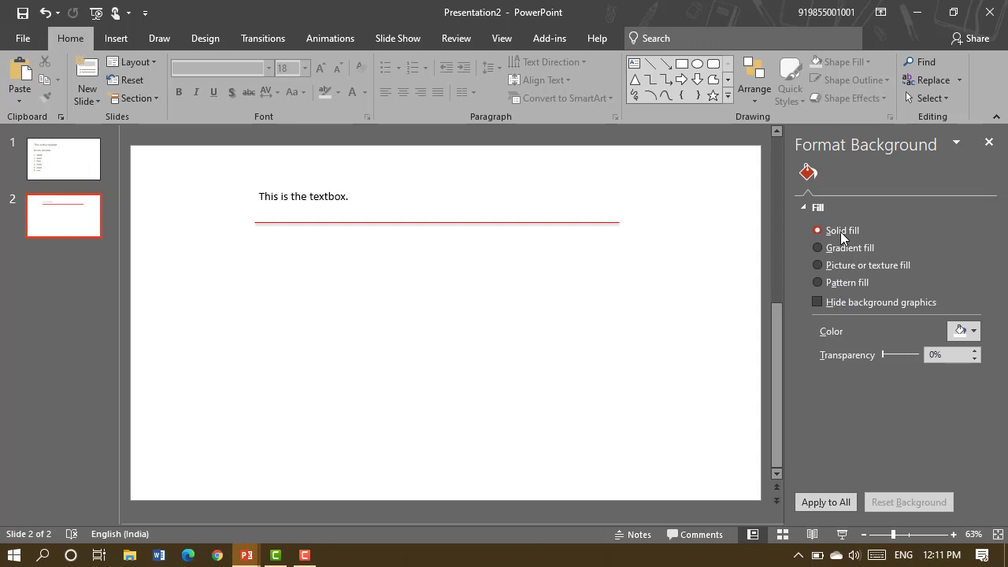
click(975, 331)
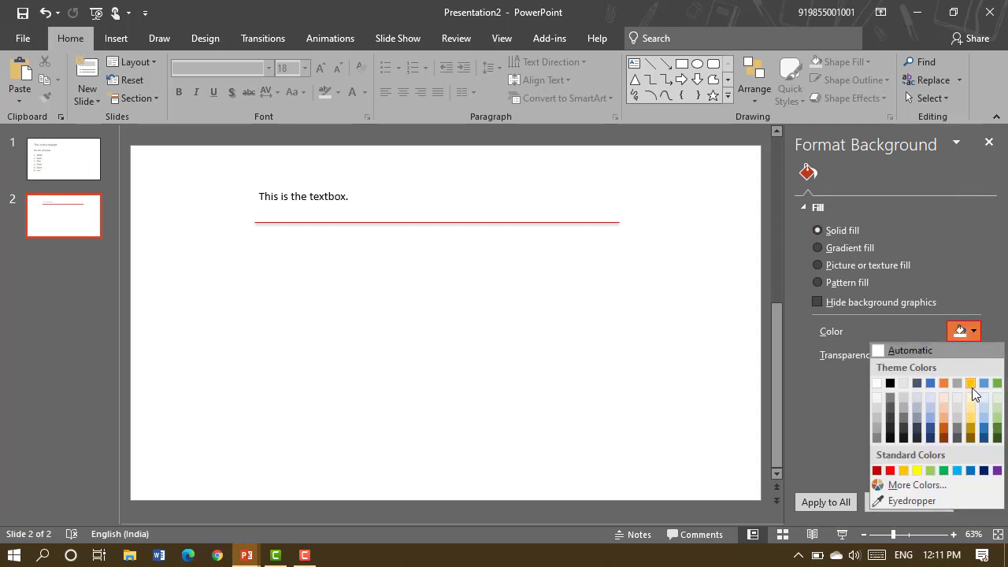
key(Escape)
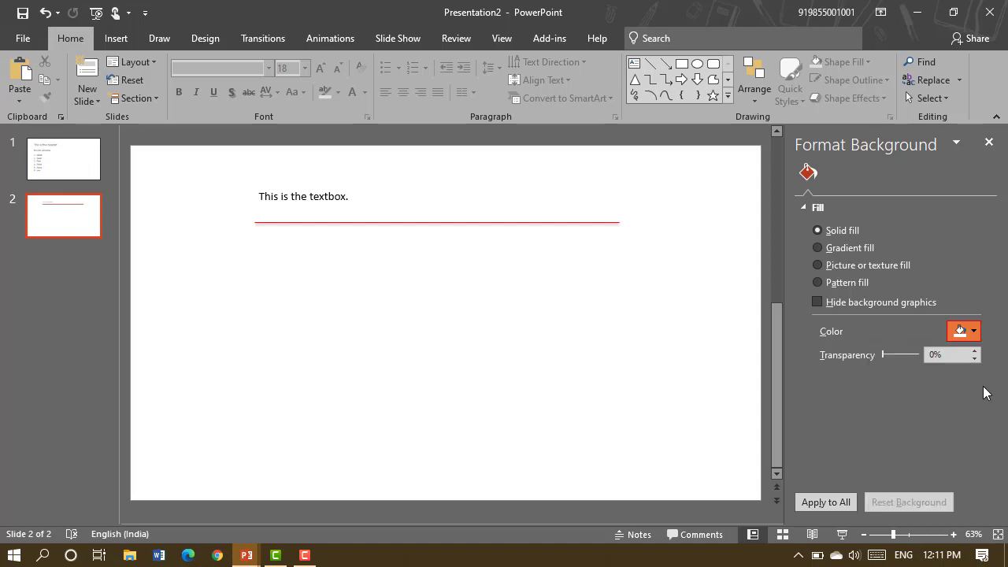
click(842, 251)
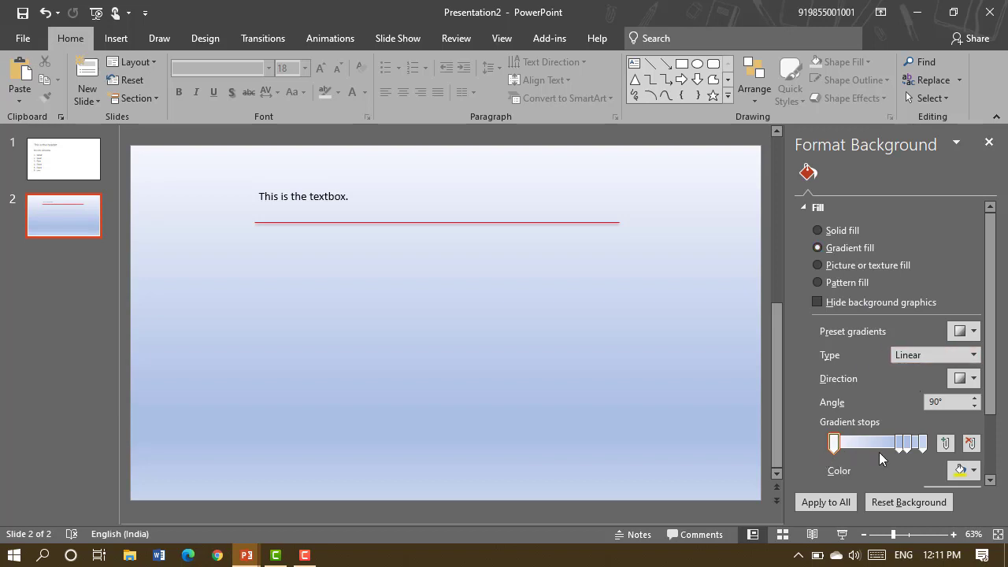
- Change slide 2's background gradient to Radial and make the first gradient stop light orange
click(974, 355)
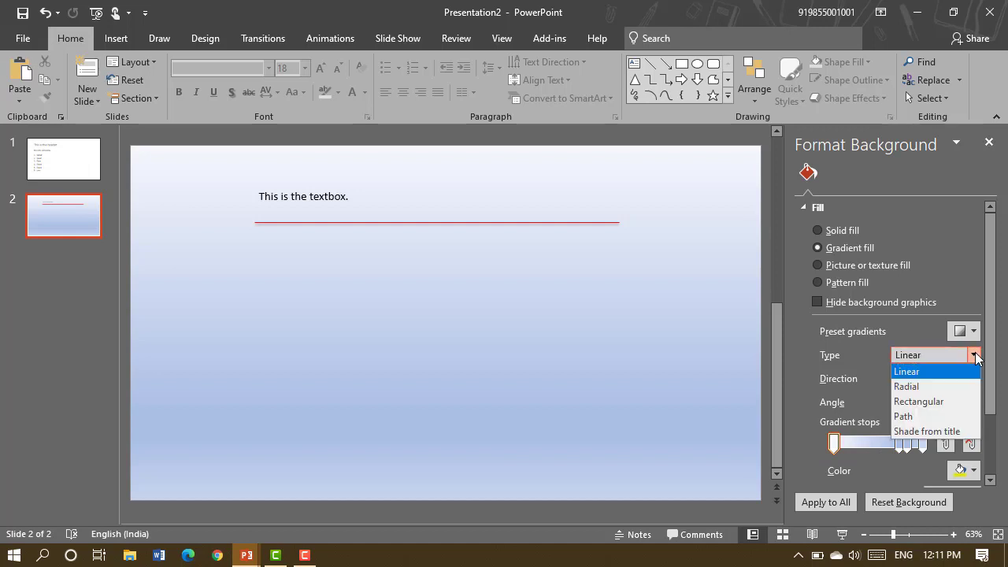
click(943, 385)
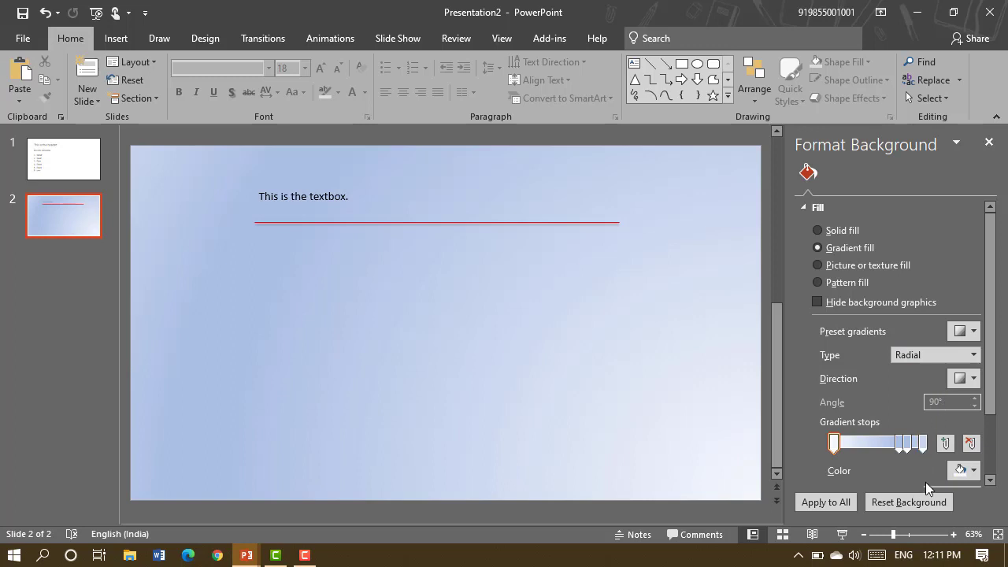
click(975, 472)
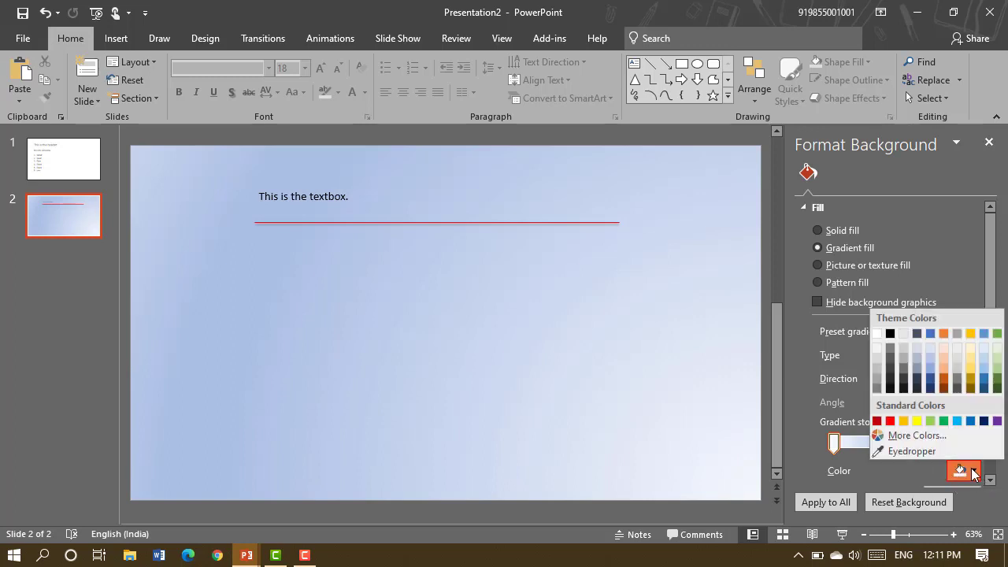
click(942, 359)
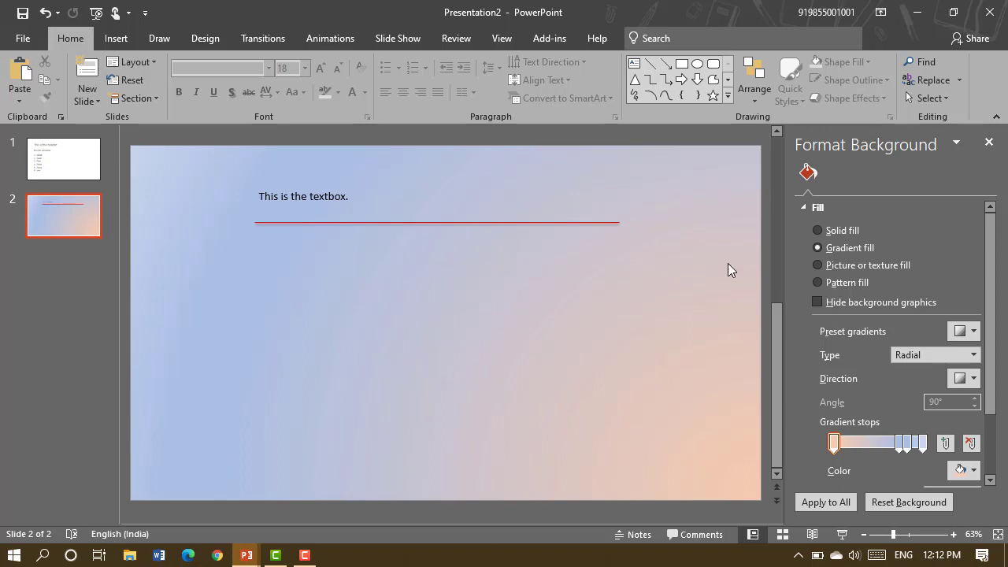
- Switch the background to picture or texture fill, browse Pictures, Camera Roll and Videos, then cancel
click(838, 271)
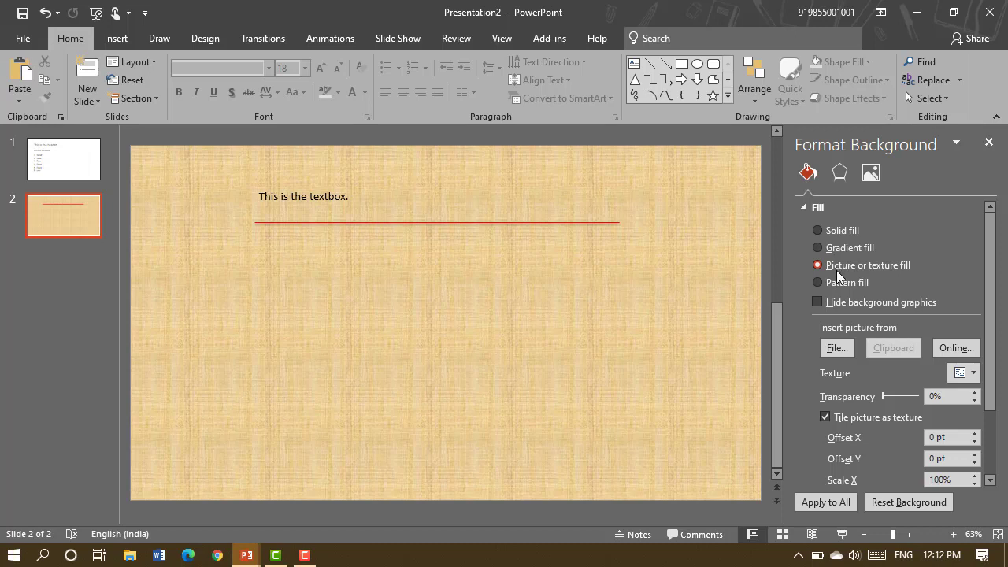
click(842, 351)
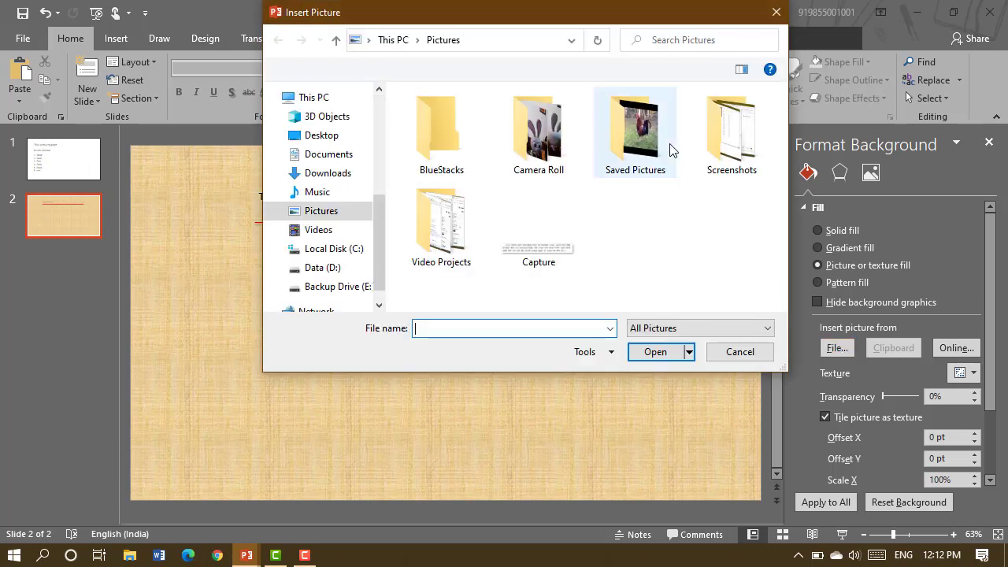
double_click(670, 145)
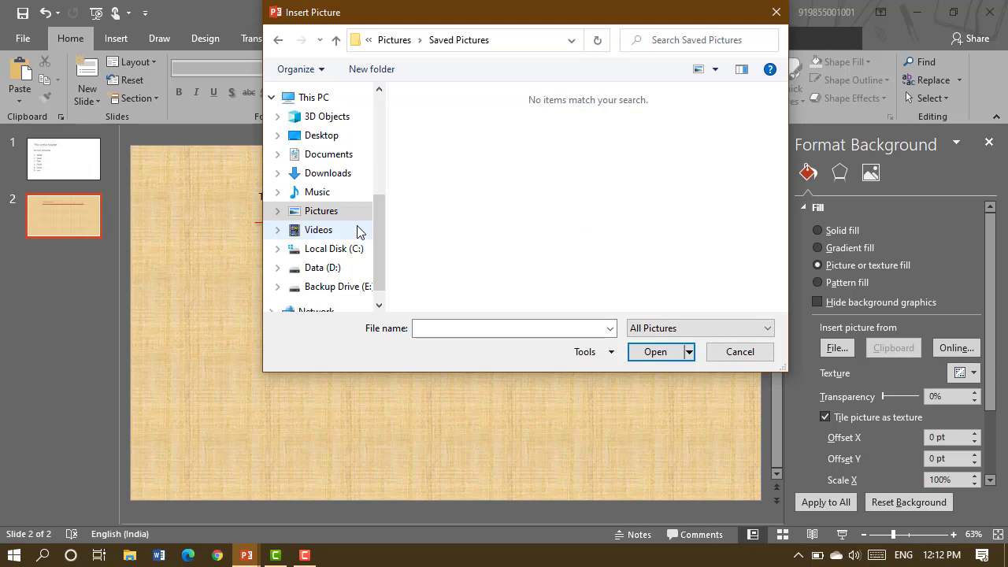
click(338, 212)
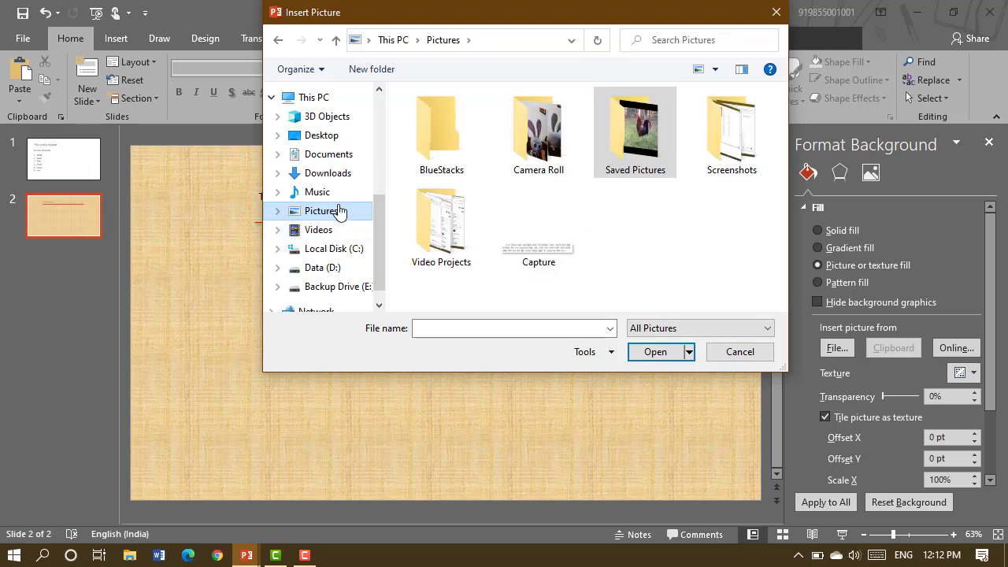
double_click(536, 135)
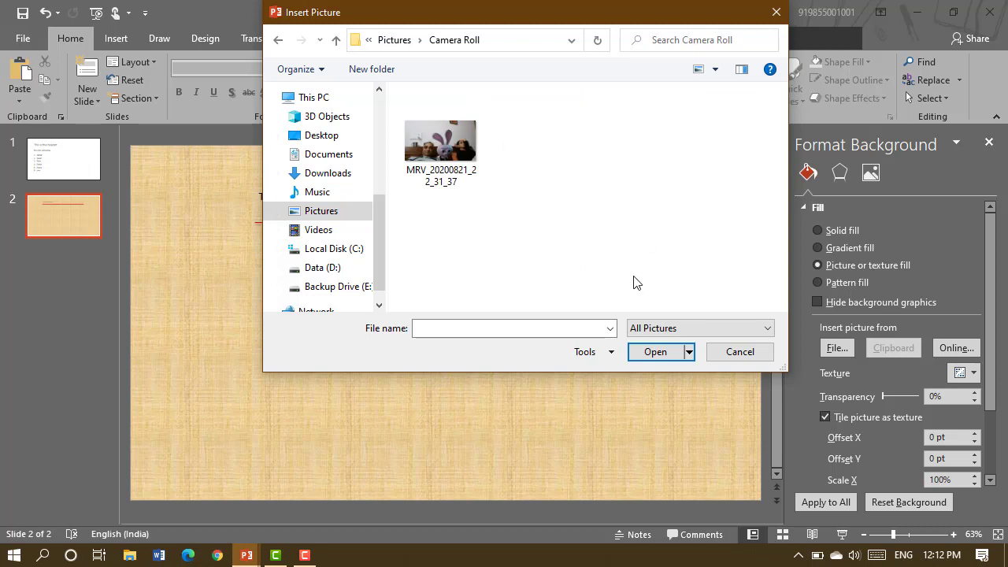
click(343, 232)
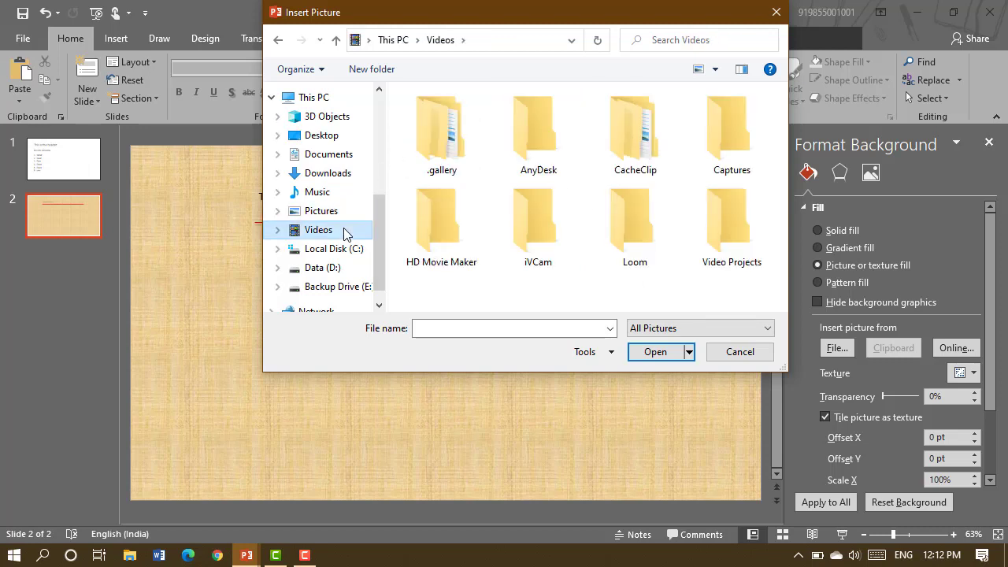
click(760, 352)
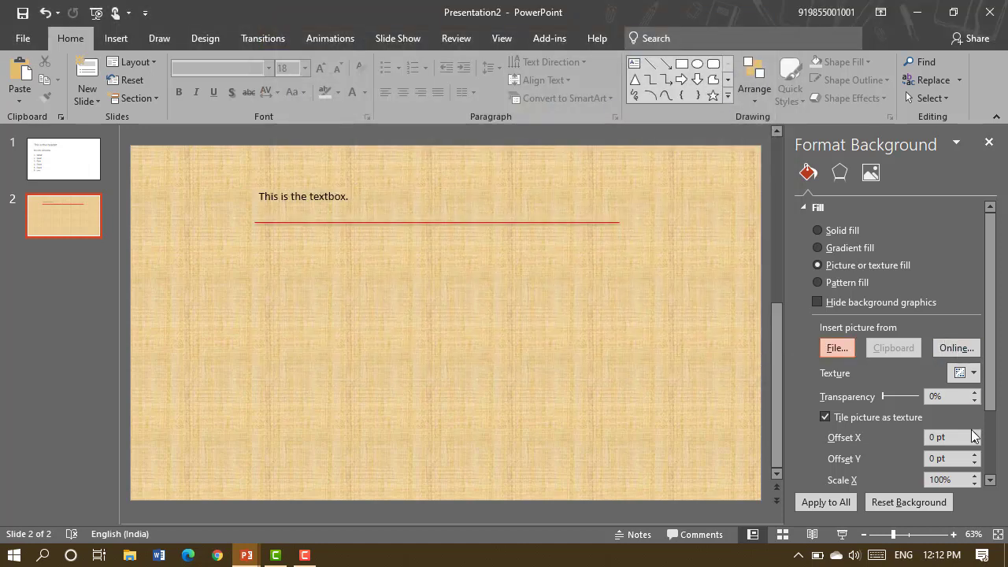
- Apply the woven texture background to all slides and expand its Picture Corrections and Picture Color settings
click(838, 499)
click(871, 173)
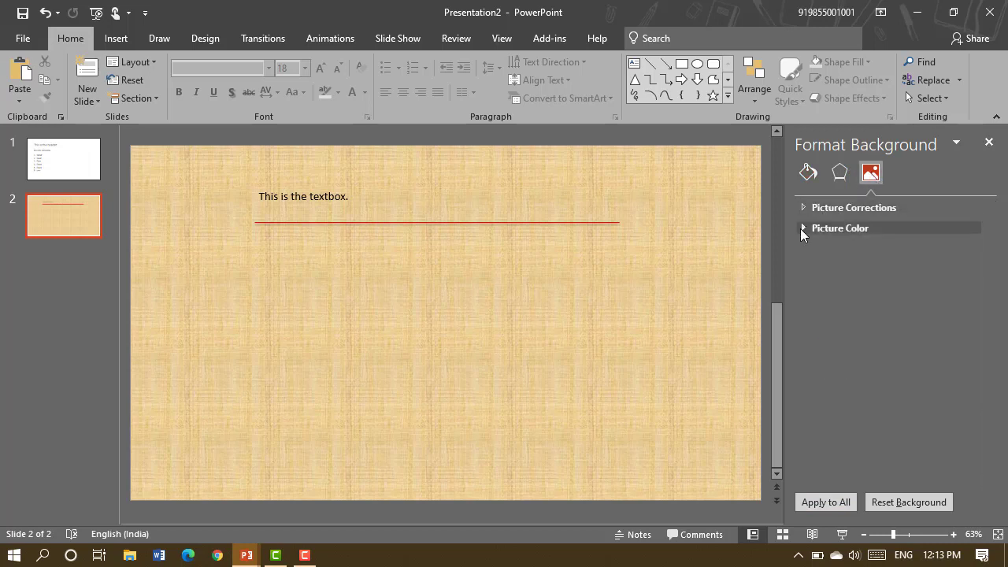
click(834, 207)
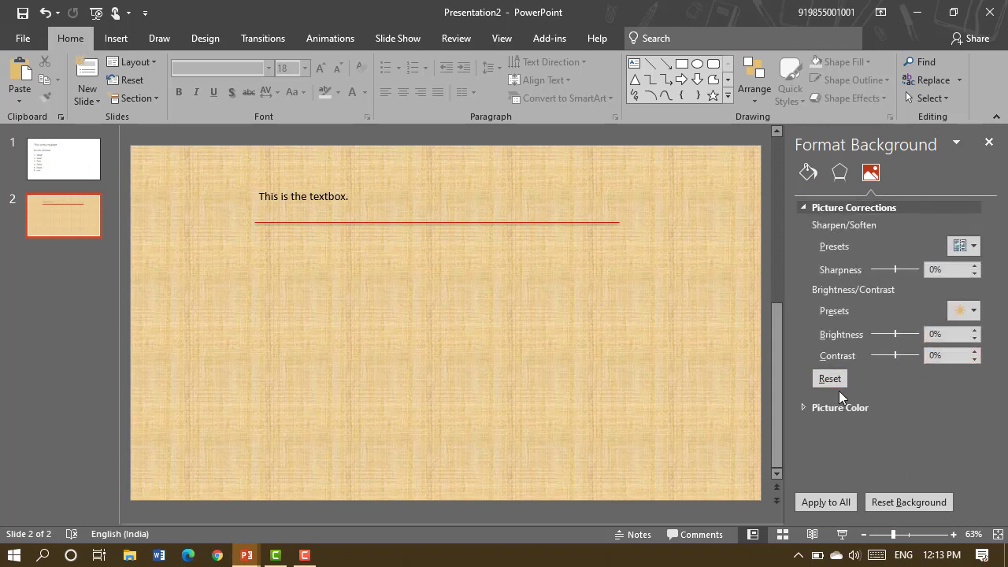
click(804, 411)
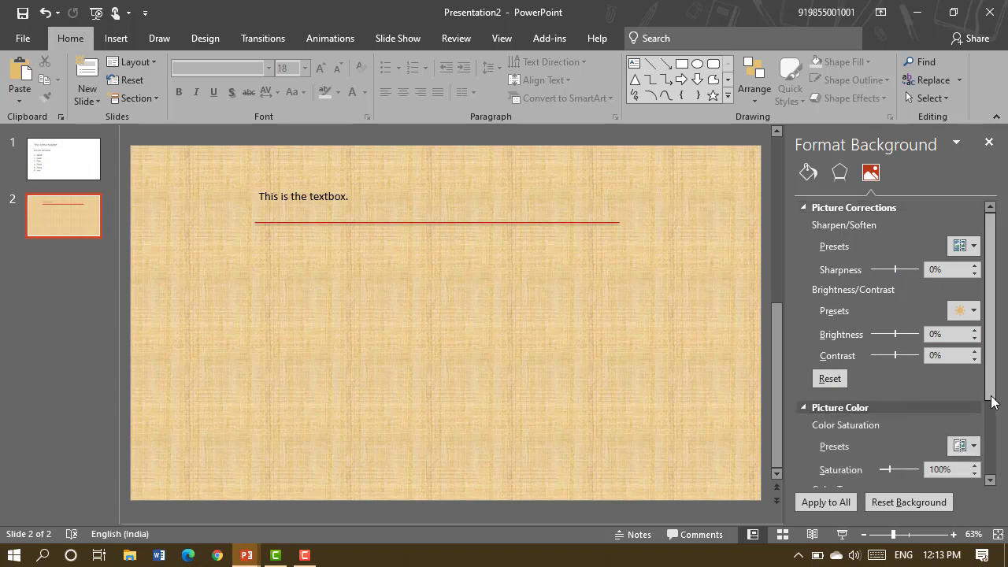
drag(989, 398, 990, 458)
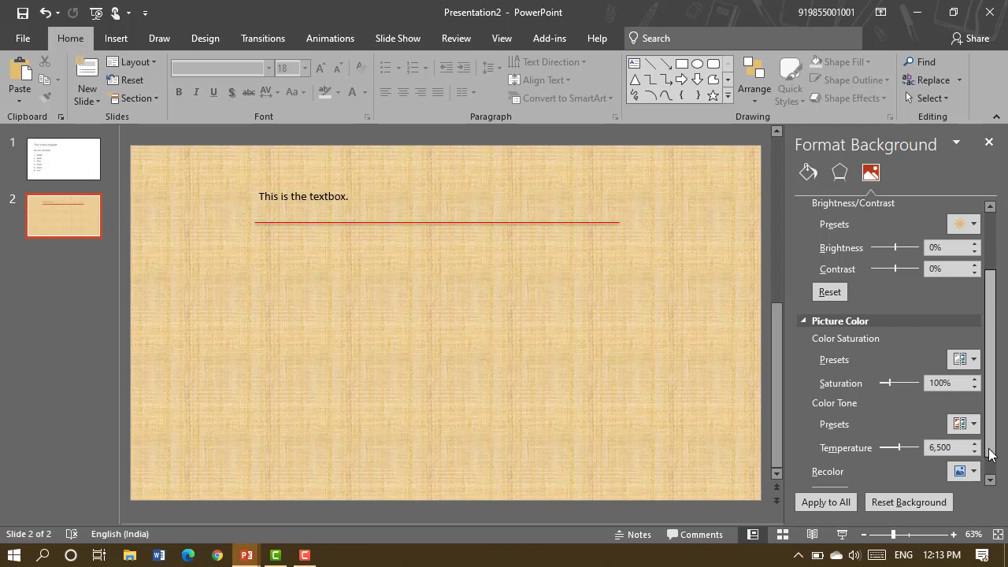
- Draw a diagonal arrow line on the slide's left and a rectangle in the middle
click(666, 68)
mouse_move(200, 358)
mouse_down()
mouse_move(220, 304)
mouse_move(256, 258)
mouse_up()
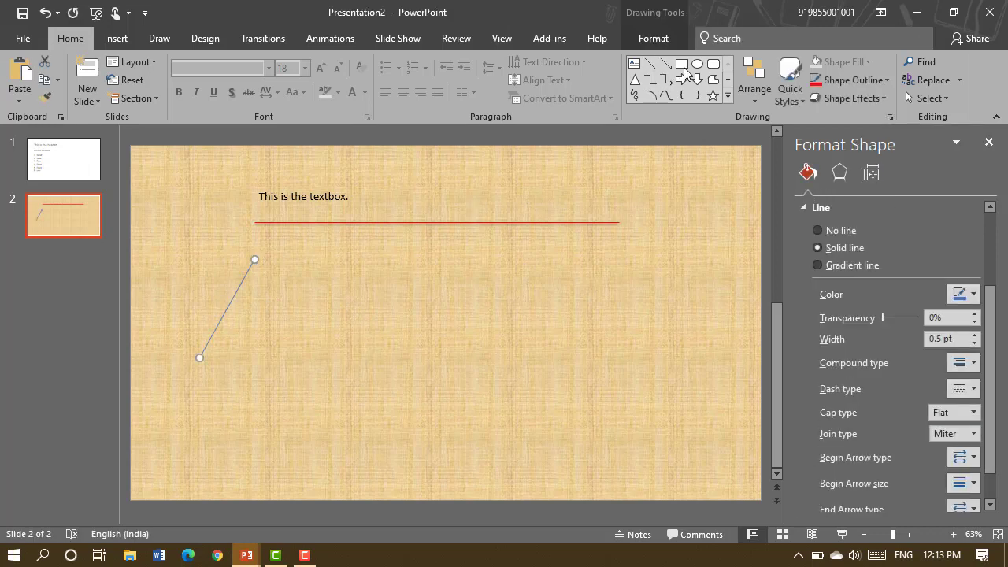
click(682, 64)
drag(333, 275, 613, 386)
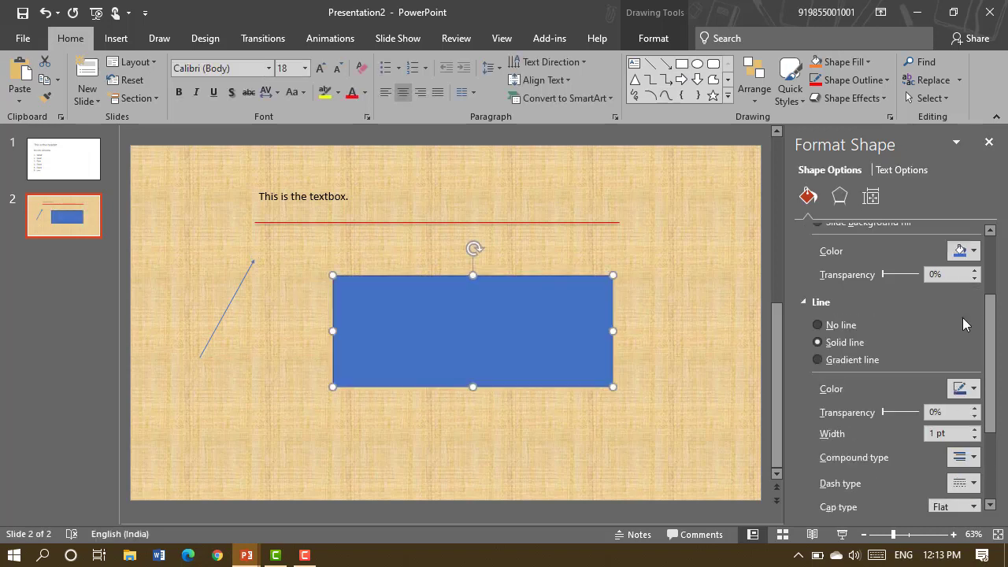
- Give the rectangle a blue-on-white dashed-line pattern fill
click(988, 260)
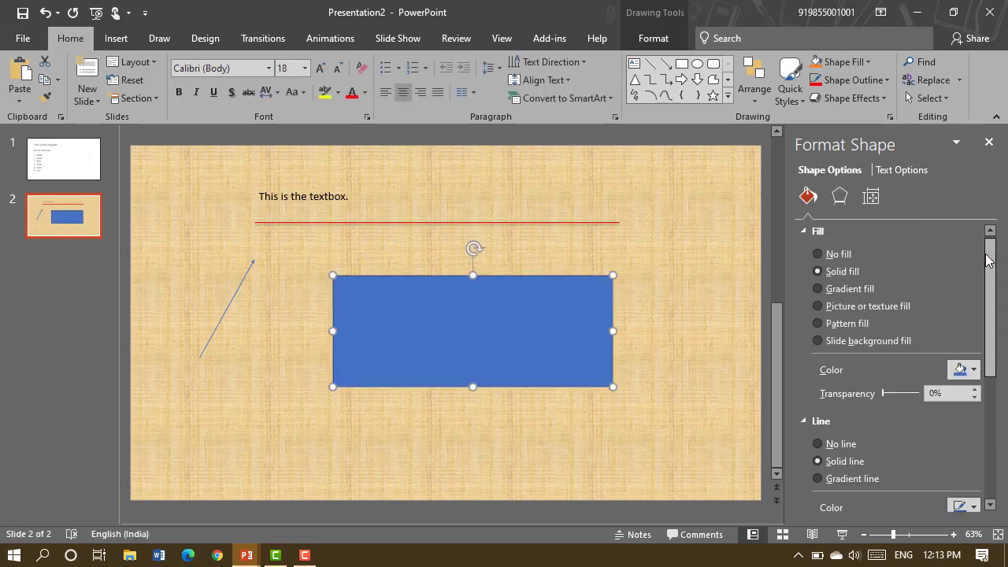
click(858, 293)
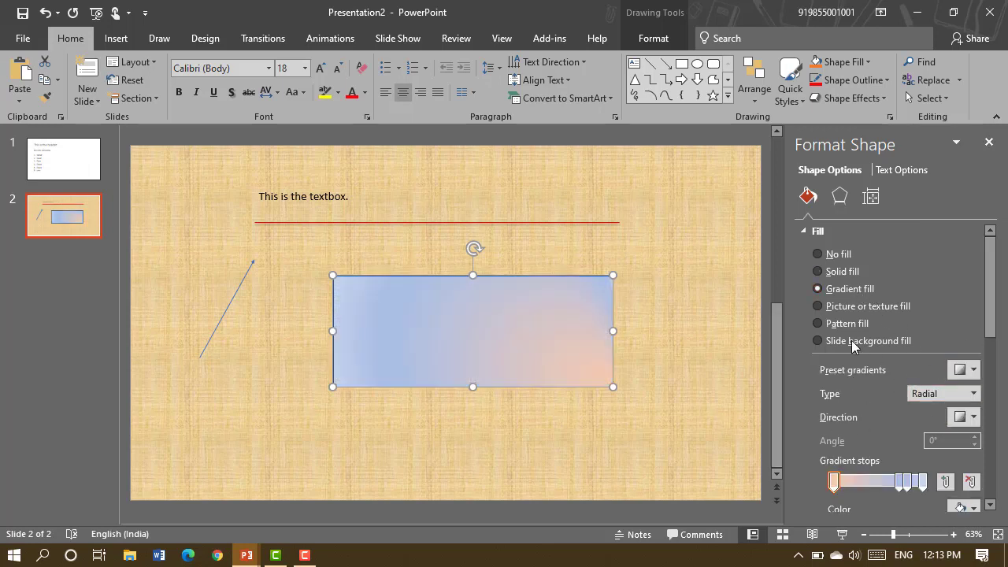
click(855, 327)
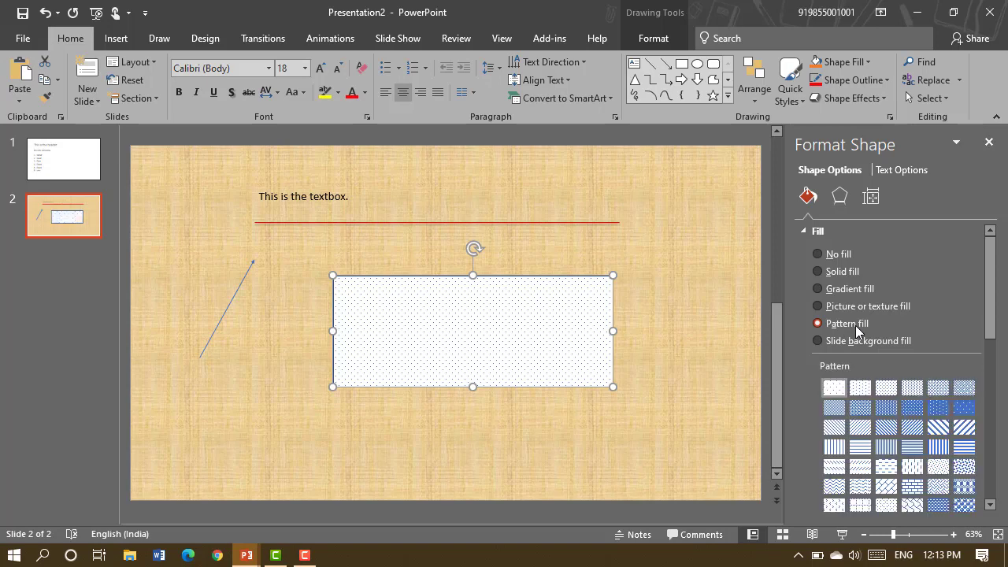
click(937, 415)
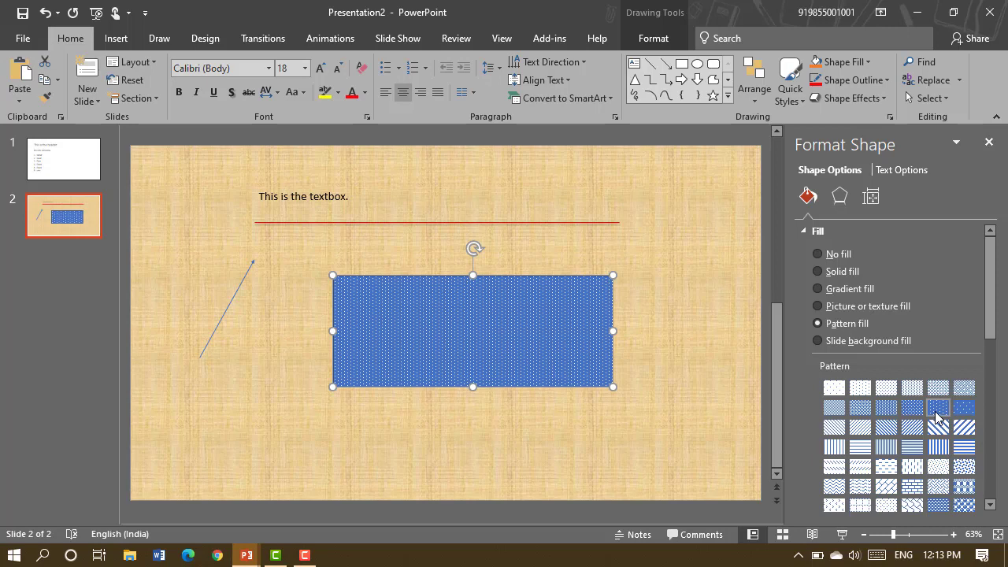
click(888, 471)
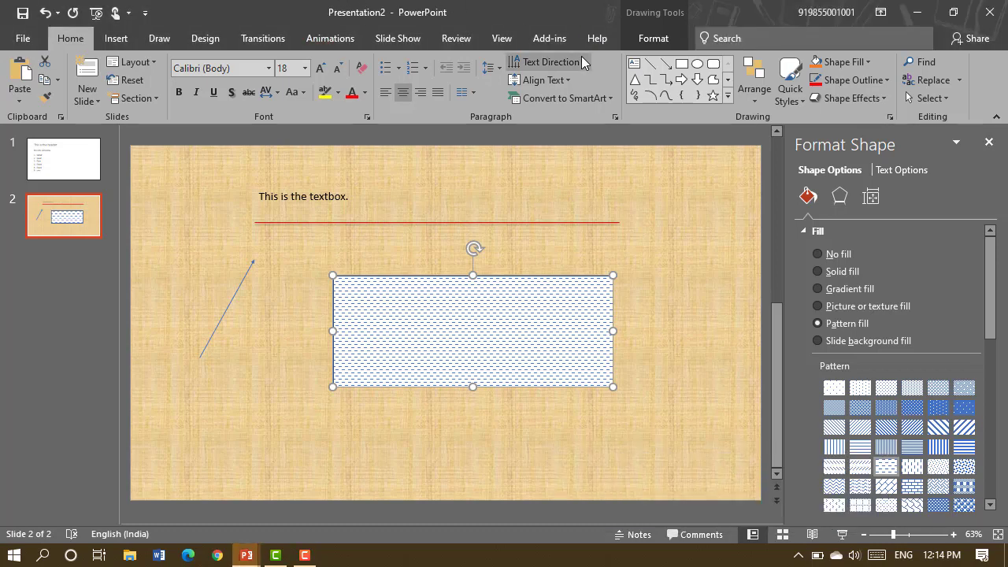
- Draw a right block arrow above-right of the rectangle and a five-point star below it
click(679, 81)
drag(627, 232, 708, 276)
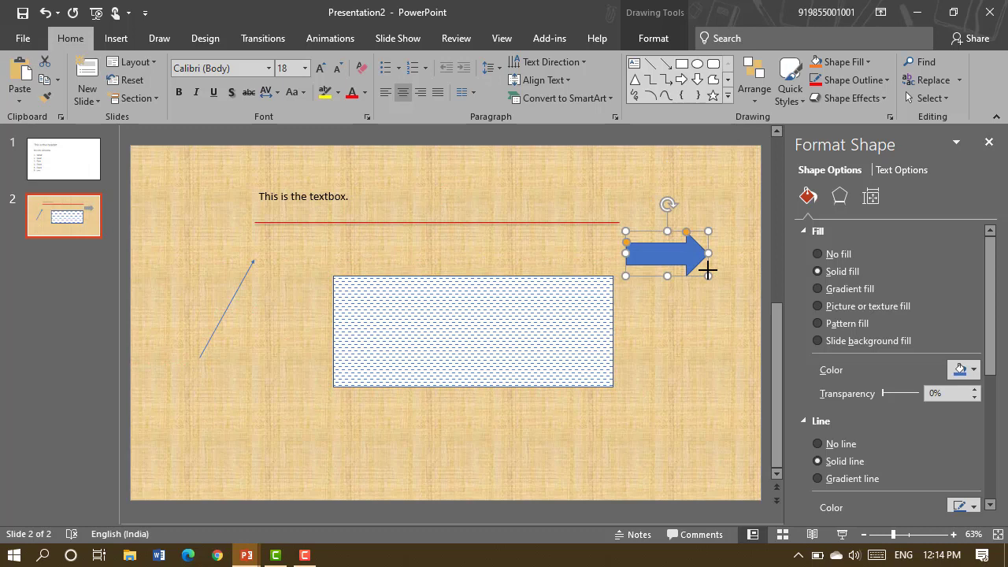
click(713, 96)
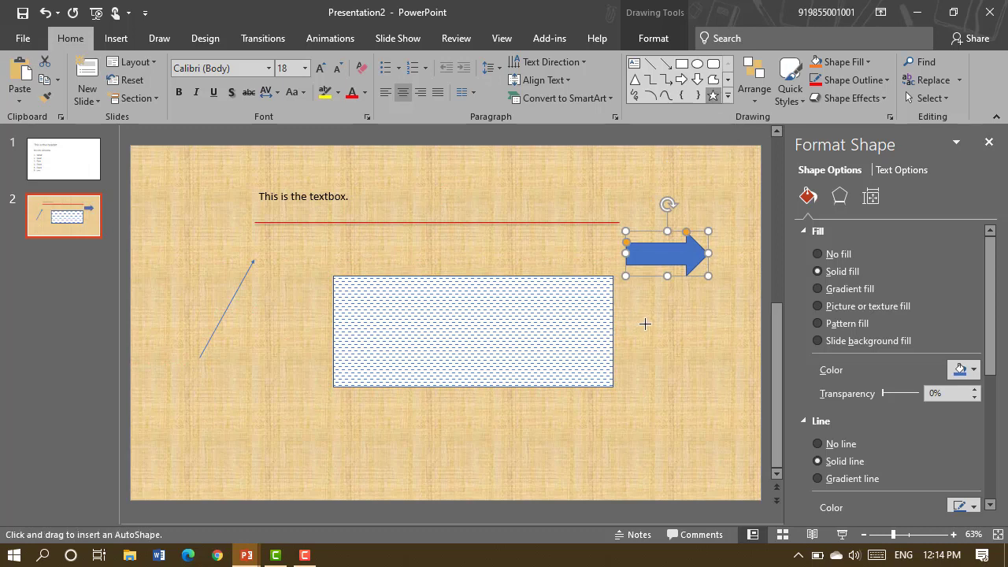
drag(685, 364, 727, 401)
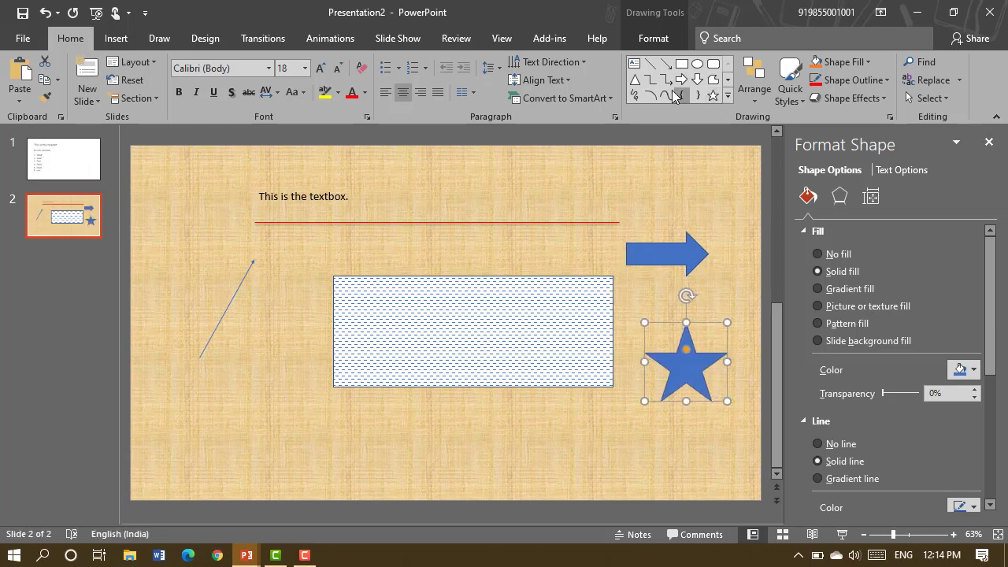
click(729, 98)
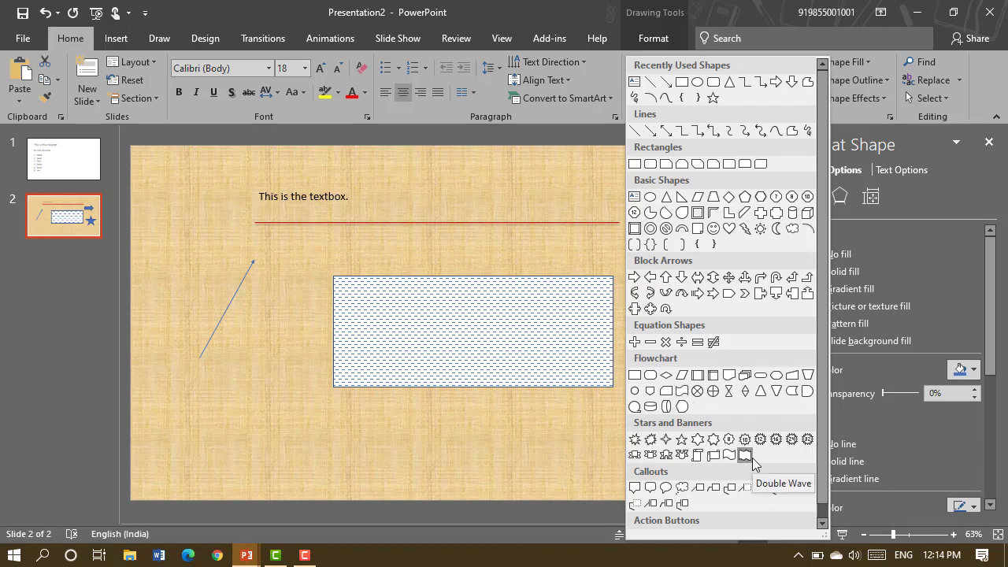
click(555, 202)
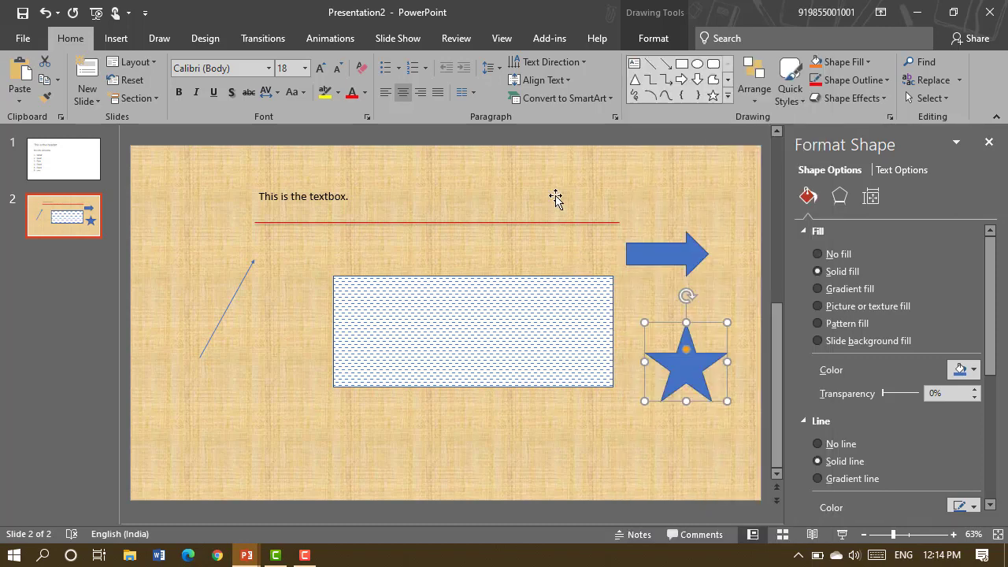